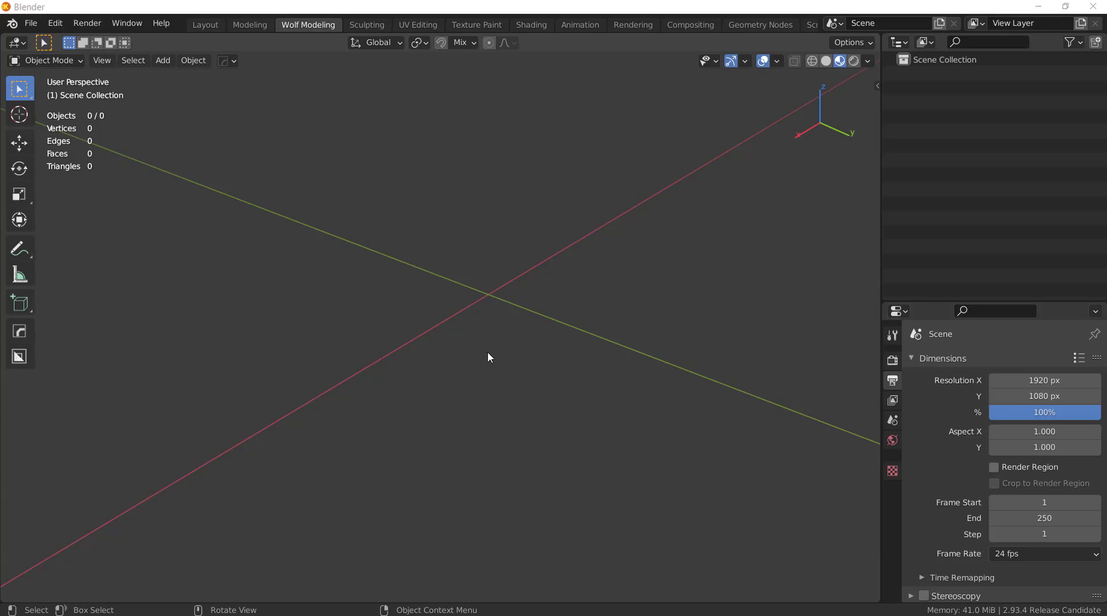
Add a 576-face torus to the empty scene and shade it smooth
click(488, 357)
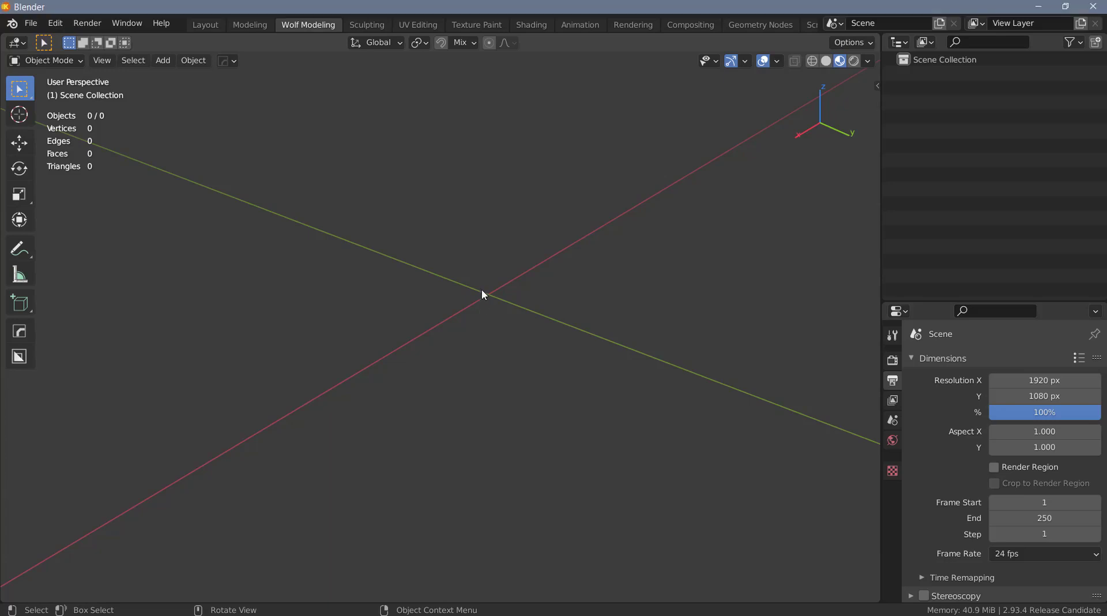
key(shift+a)
mouse_move(478, 256)
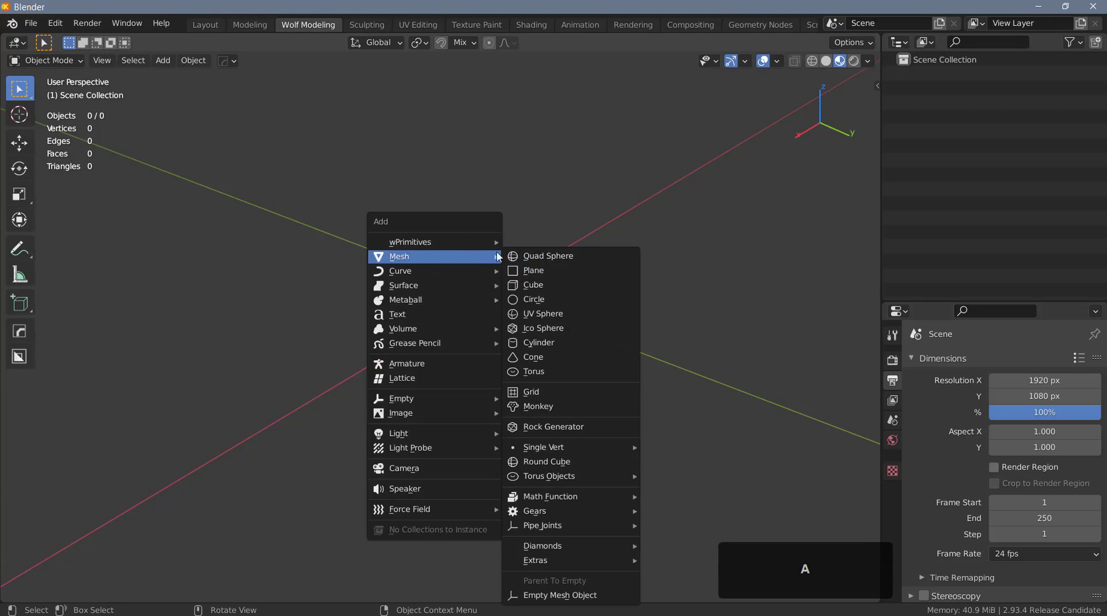
click(563, 372)
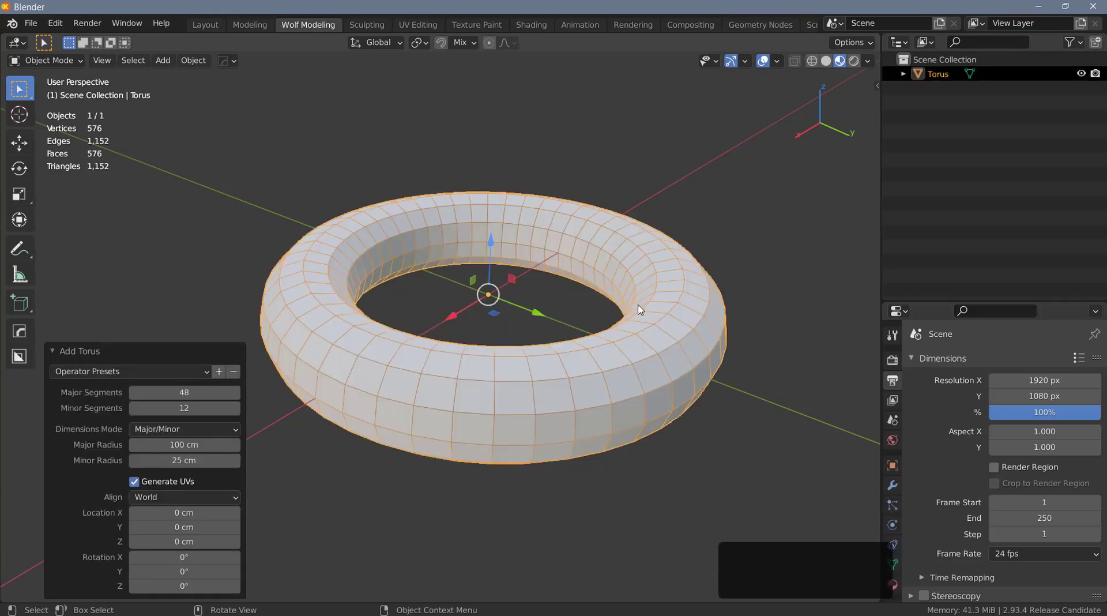
right_click(651, 263)
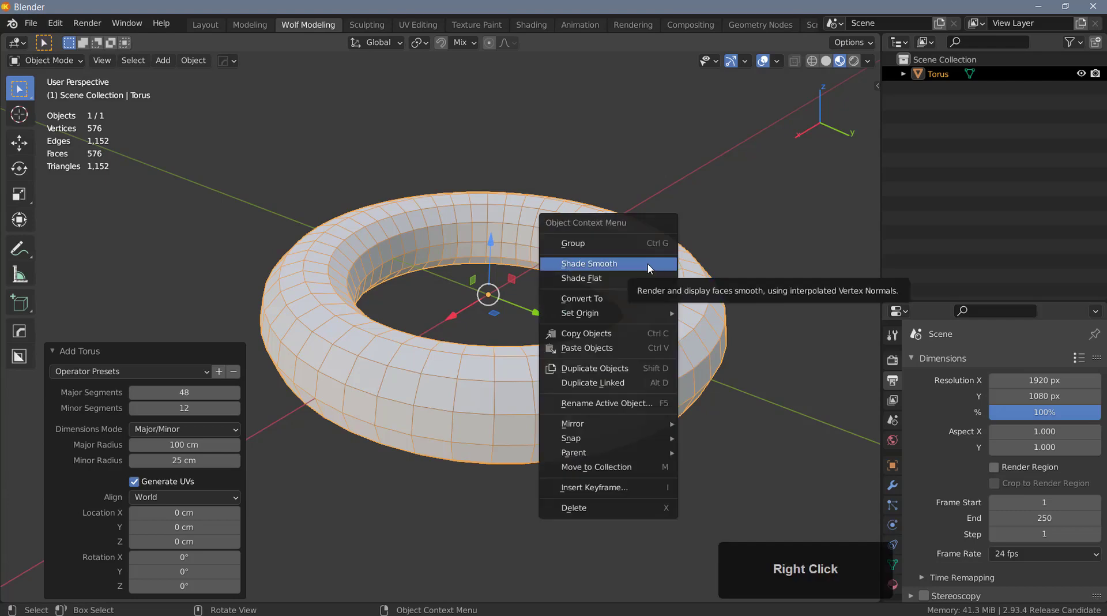
click(649, 263)
middle_drag(616, 317, 633, 332)
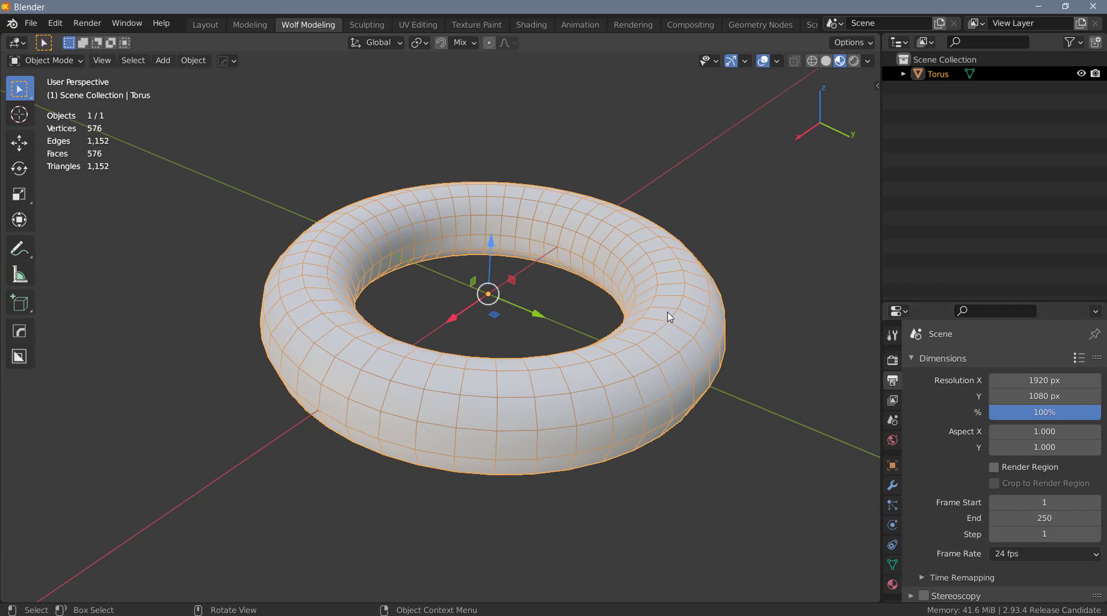
Enter Edit Mode in face select, try selecting three face rings, then clear the selection
key(Tab)
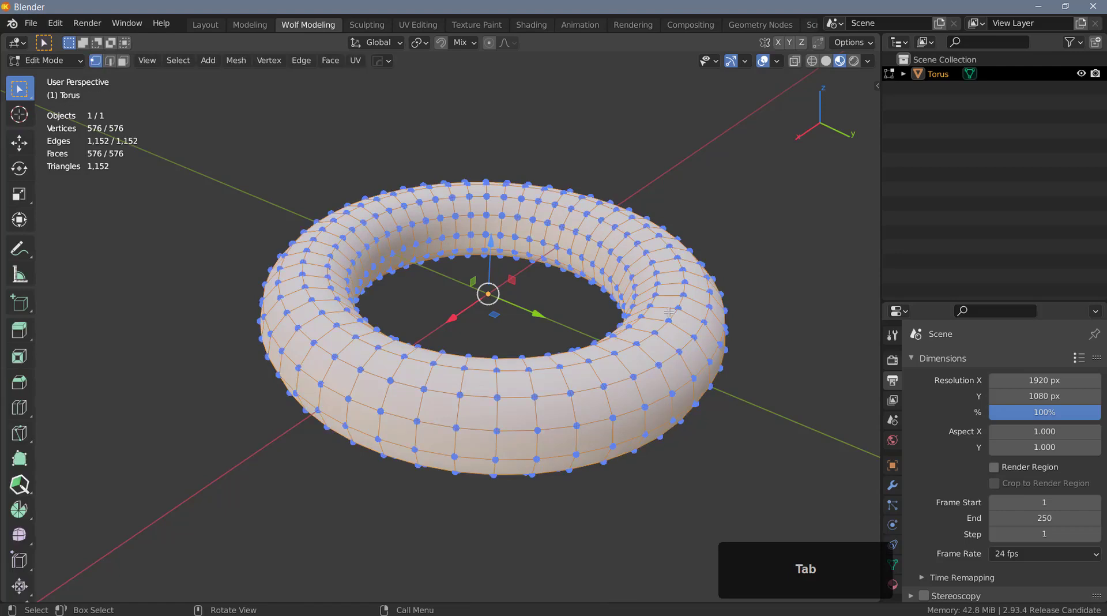
key(3)
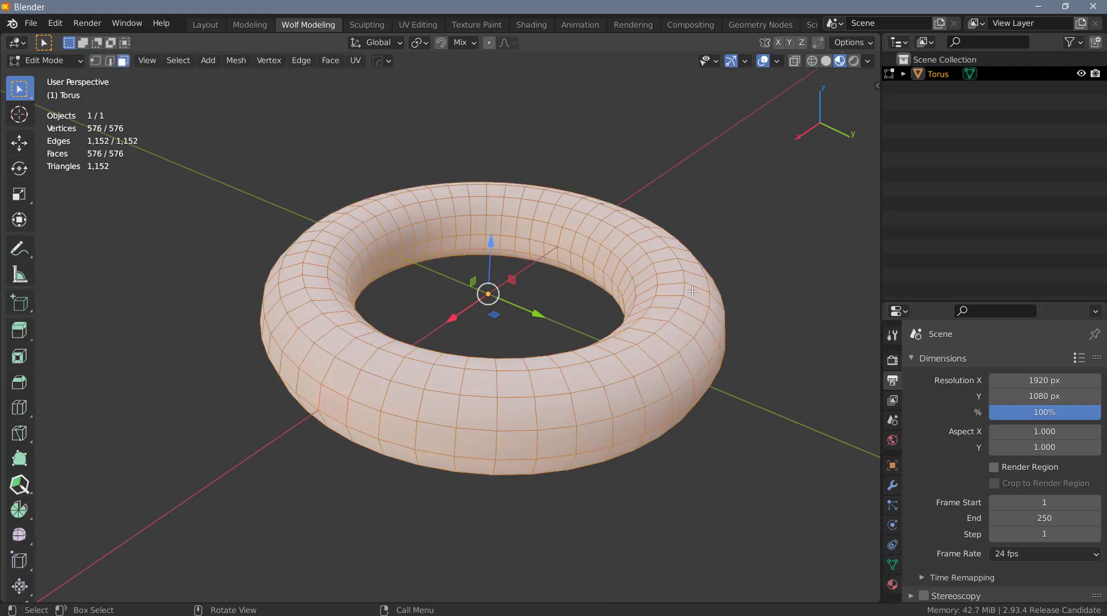
click(729, 278)
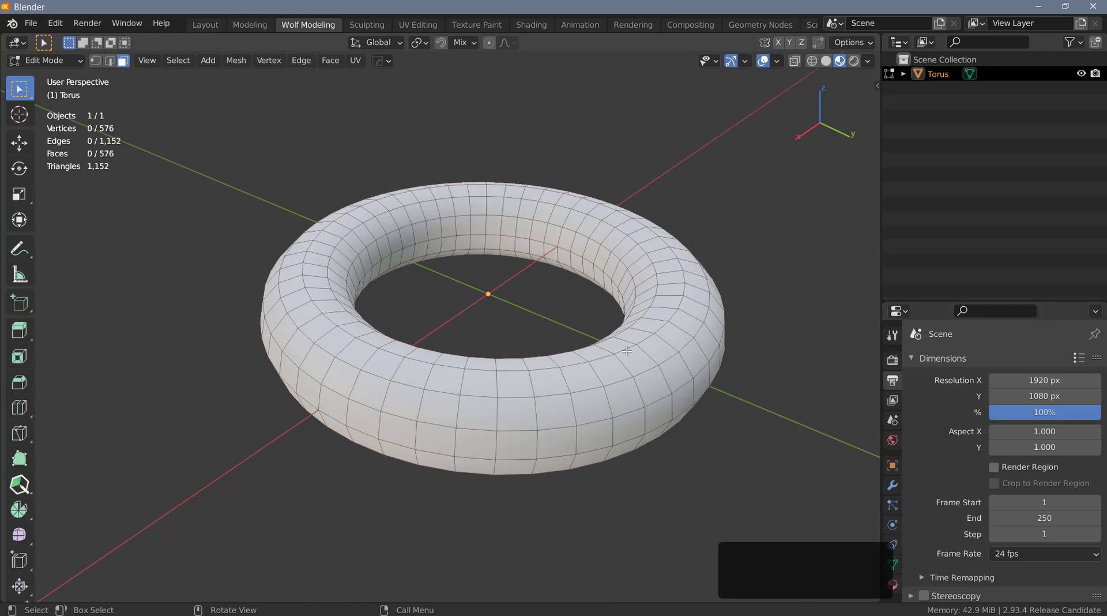
alt+click(637, 344)
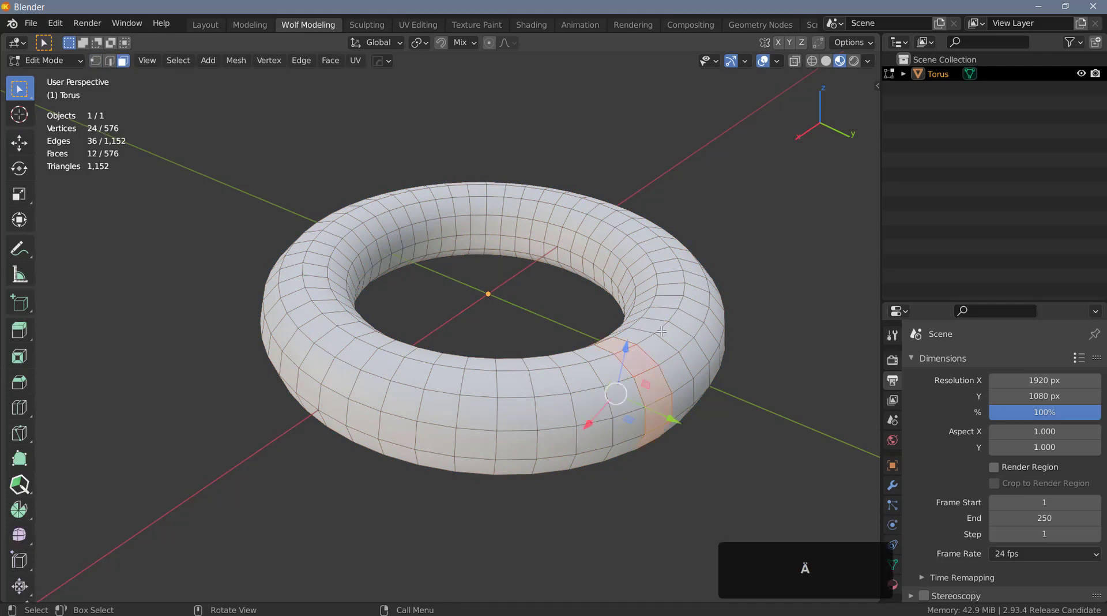
alt+shift+click(674, 312)
alt+shift+click(677, 277)
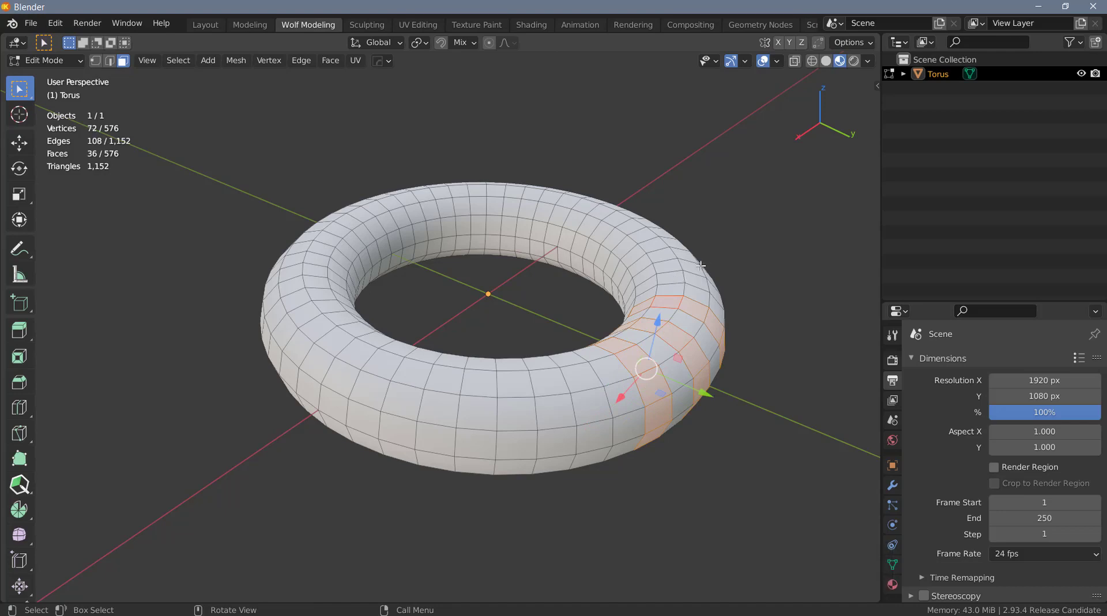
click(724, 227)
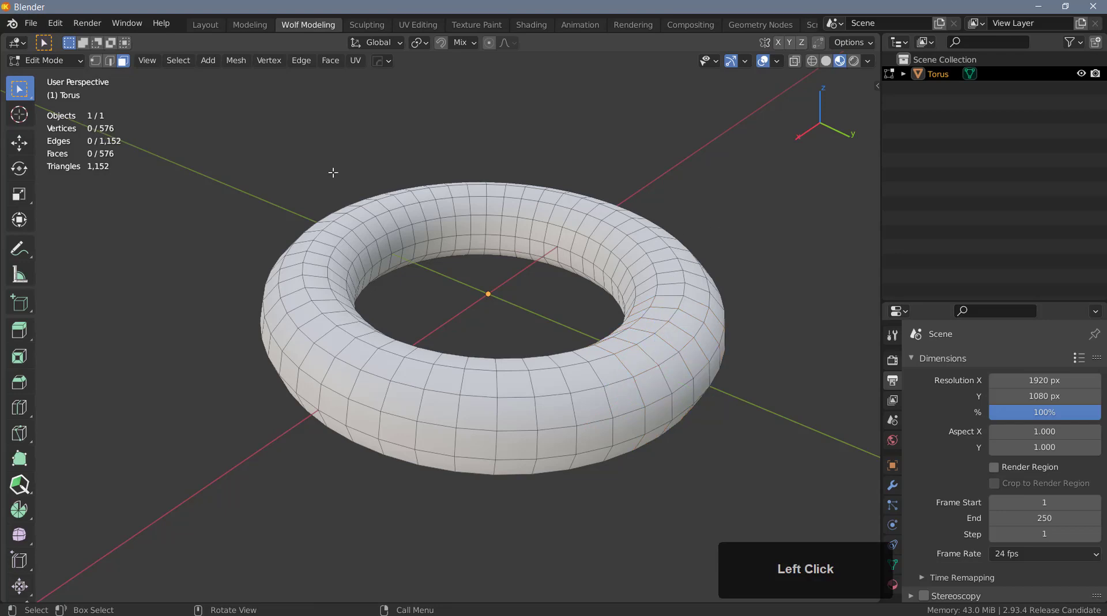
In edge mode, select a loop around the torus, checker-deselect it, and add an edge ring
click(110, 60)
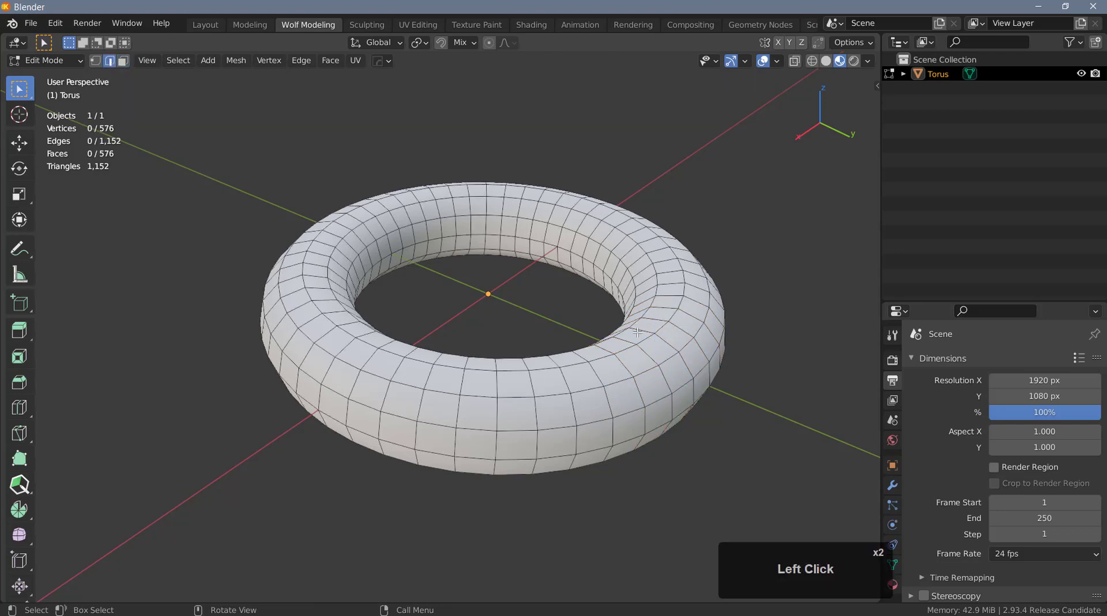
alt+click(623, 381)
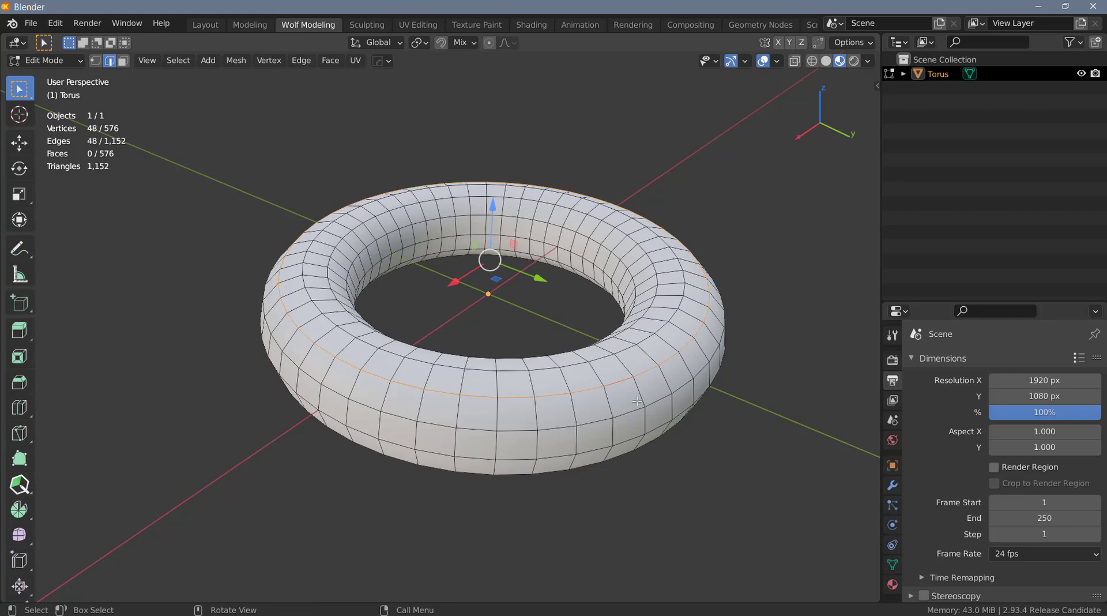
click(179, 62)
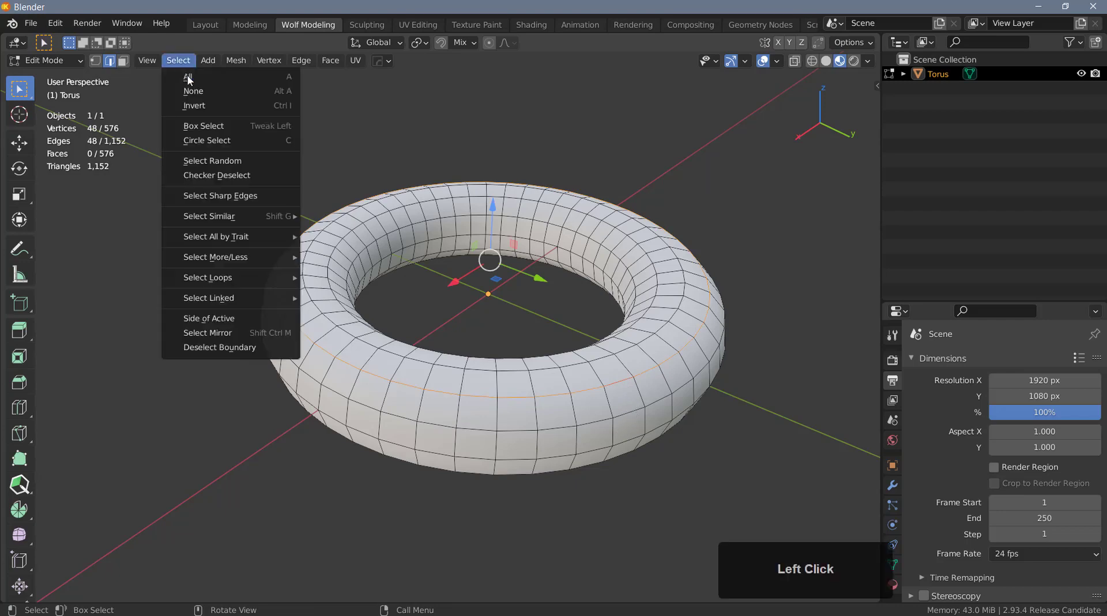
click(227, 177)
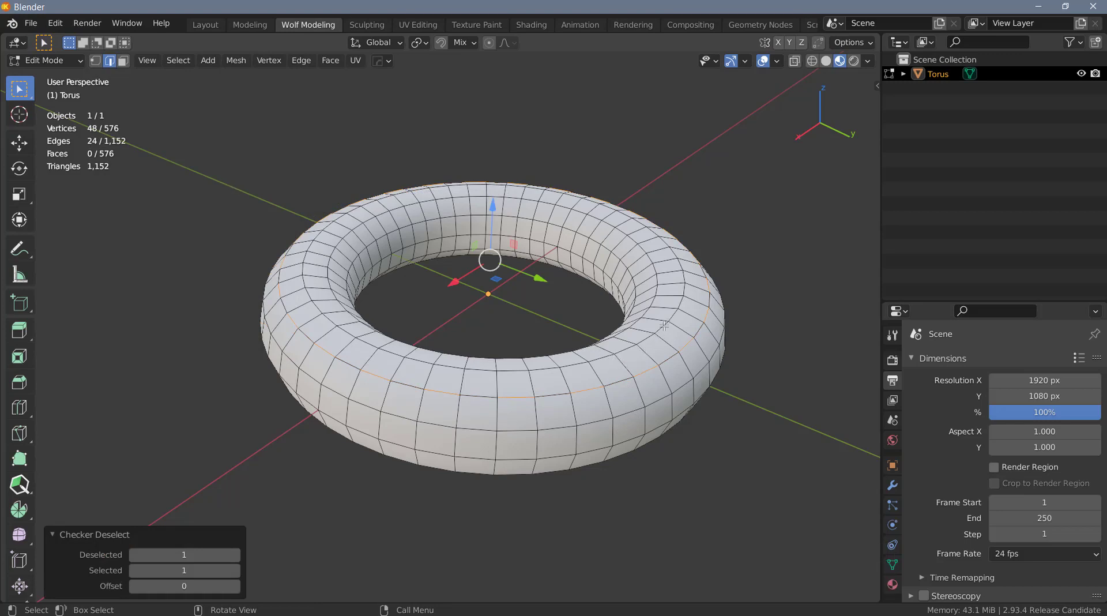
alt+shift+click(623, 364)
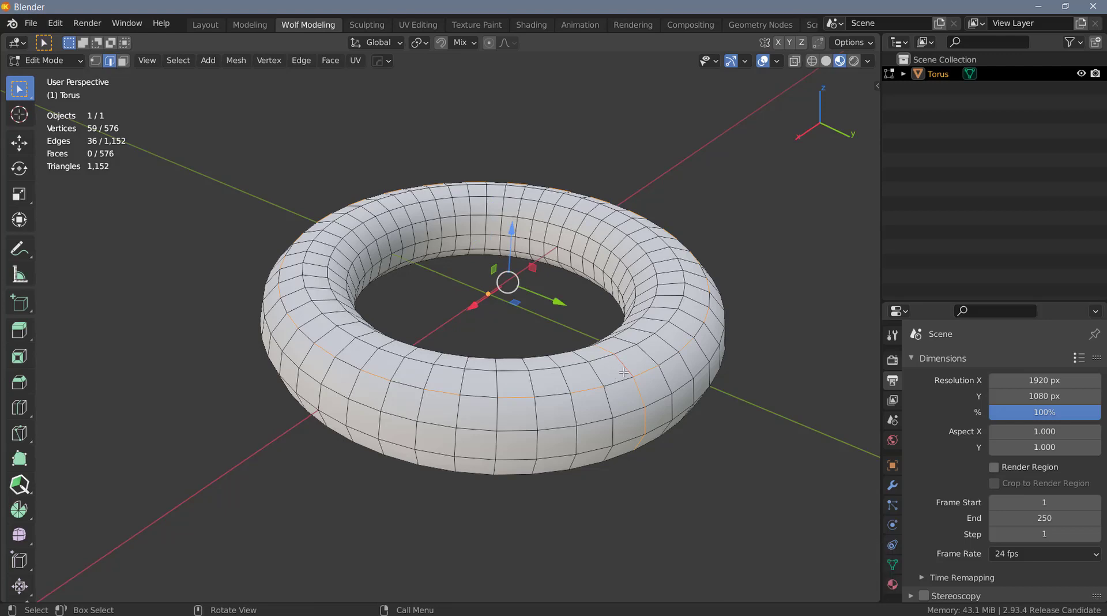
Select edge rings around the whole torus and extrude those faces 4.75 cm along normals
click(180, 60)
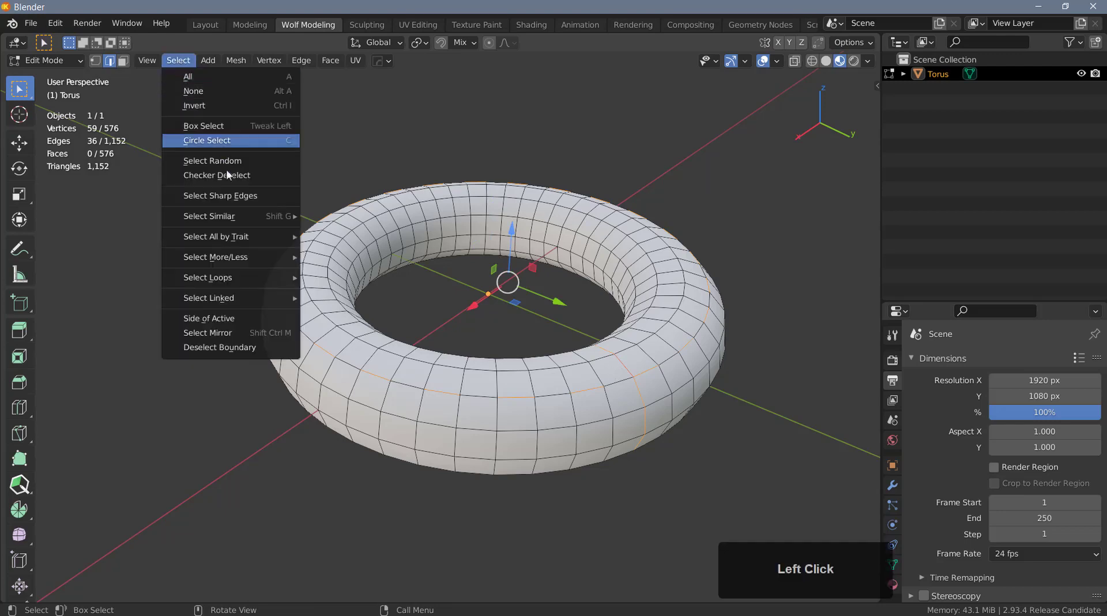
mouse_move(263, 279)
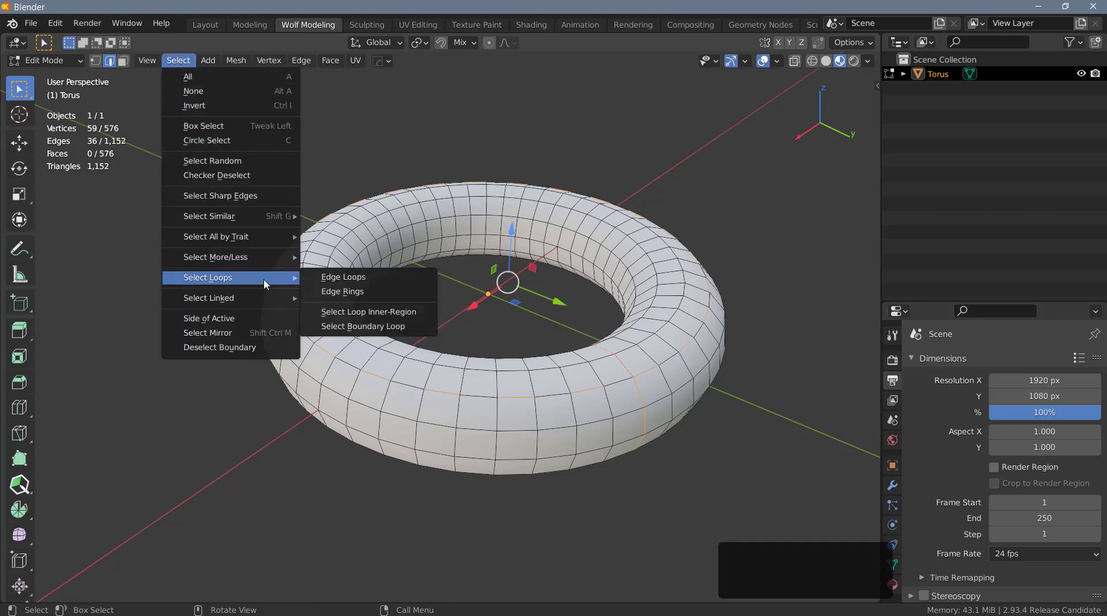
click(354, 294)
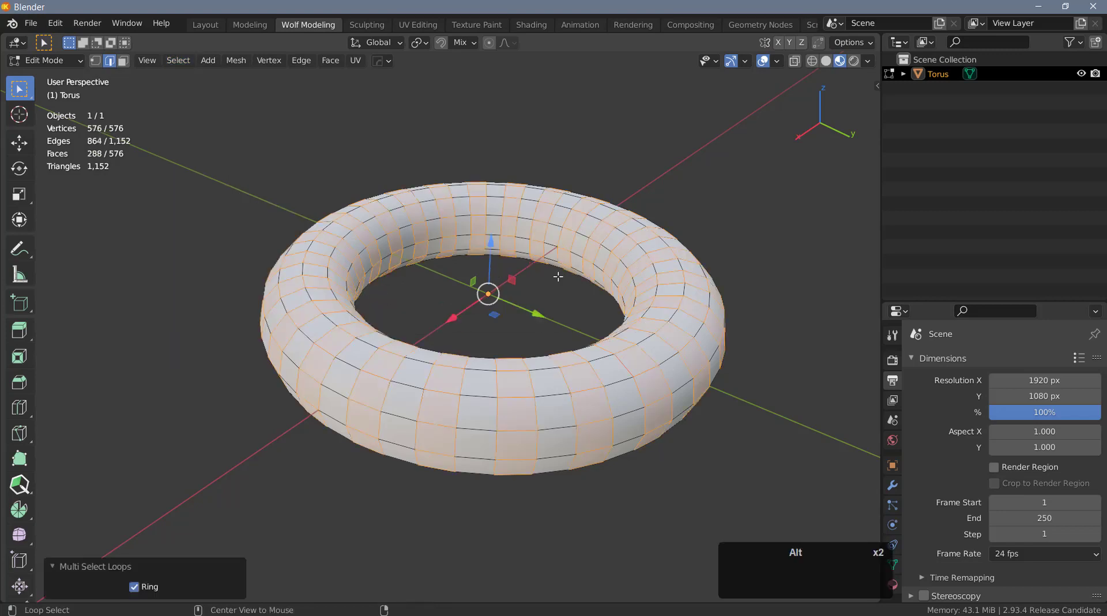
key(alt+e)
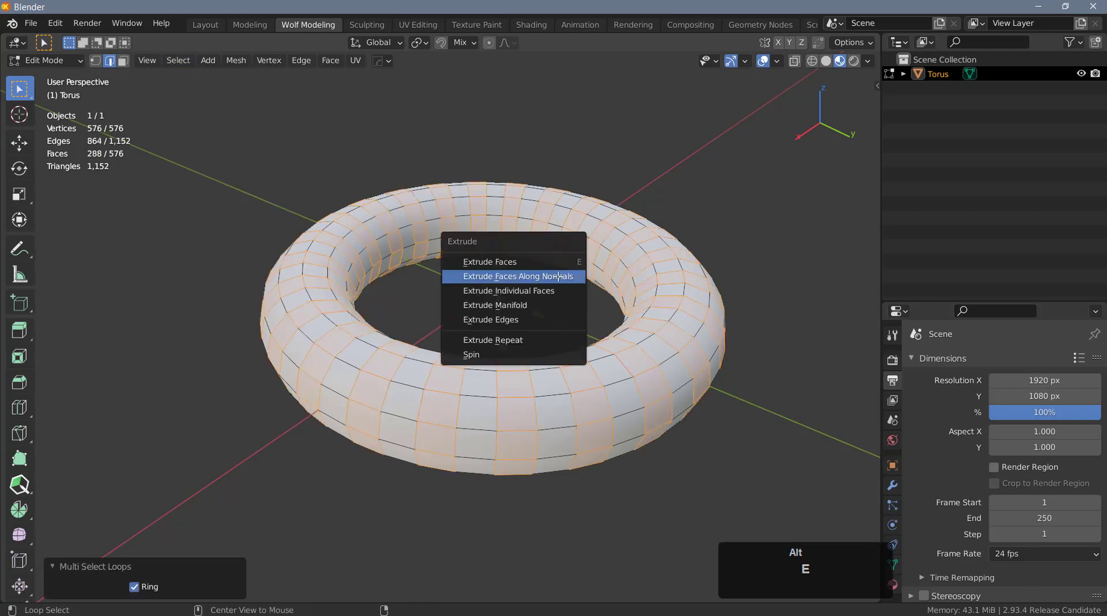
click(530, 277)
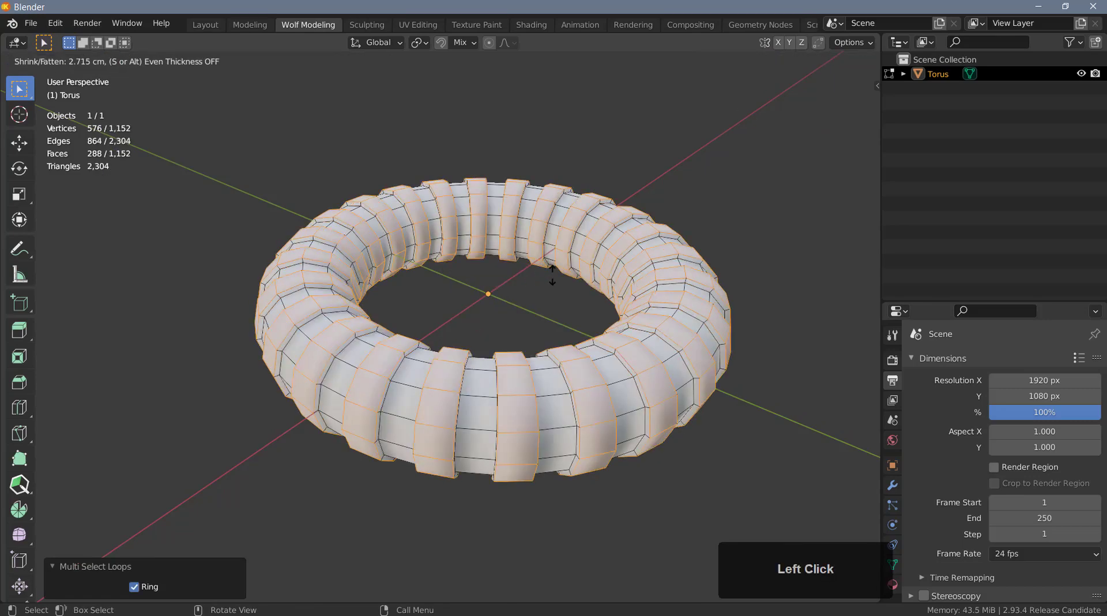
click(551, 272)
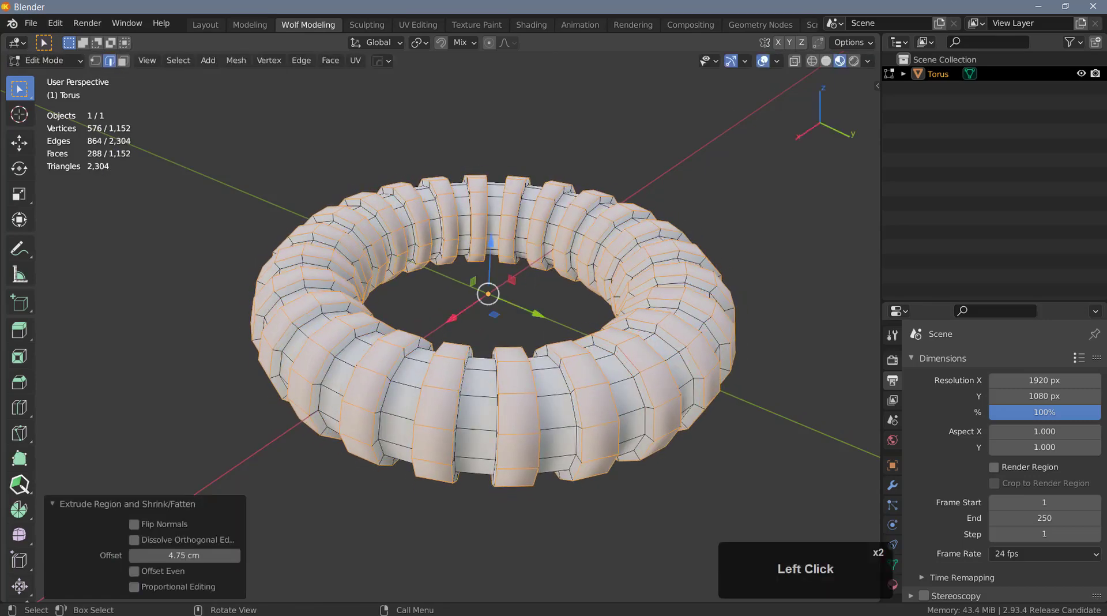
Return to Object Mode and add a level-2 Subdivision Surface to the torus
key(Tab)
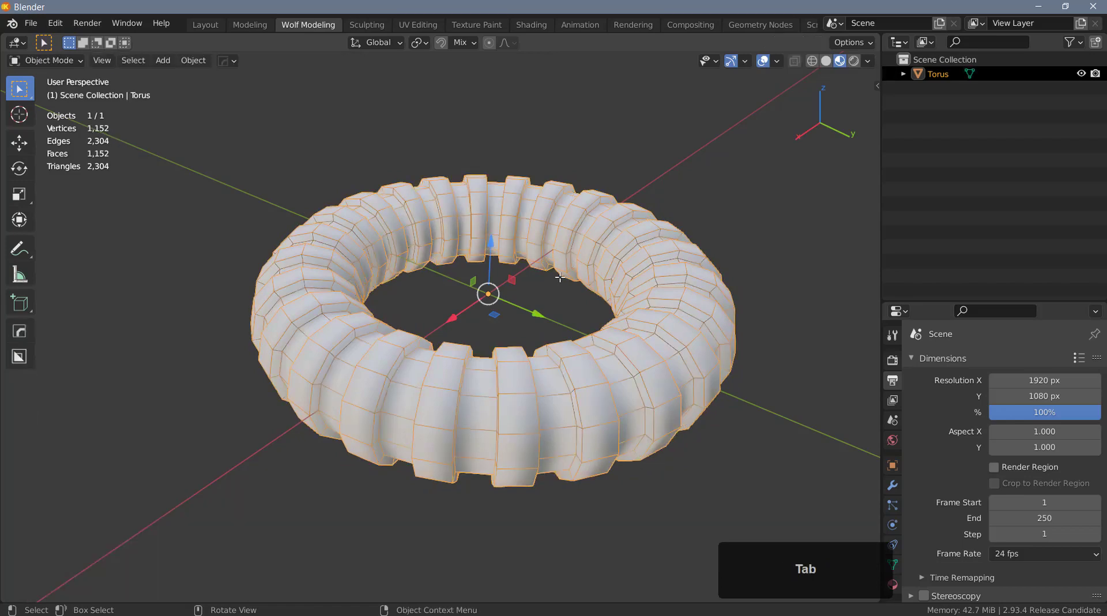
key(ctrl)
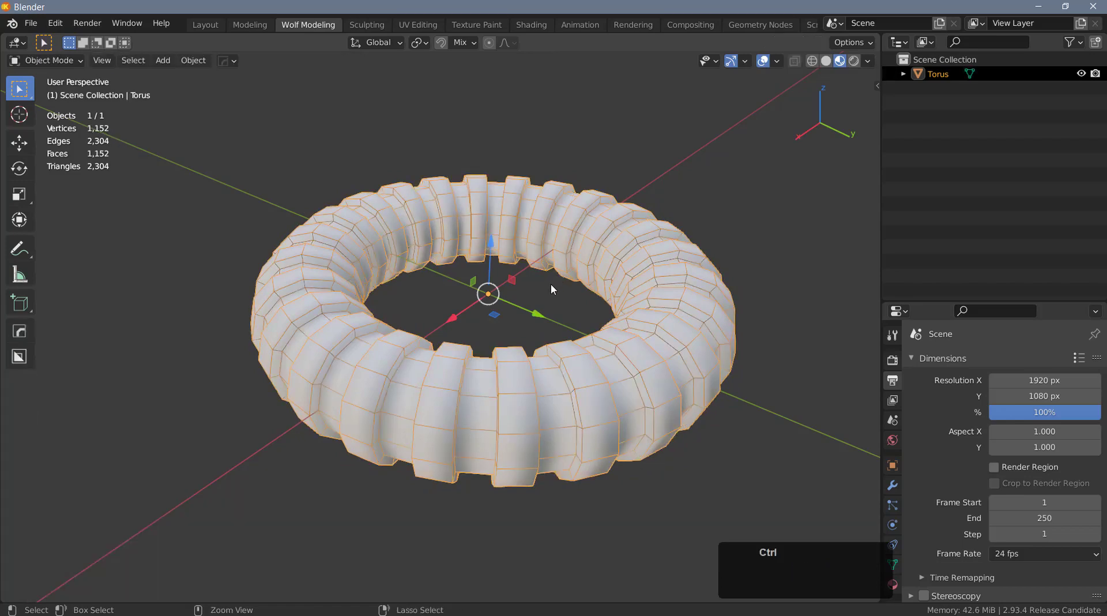
key(ctrl+2)
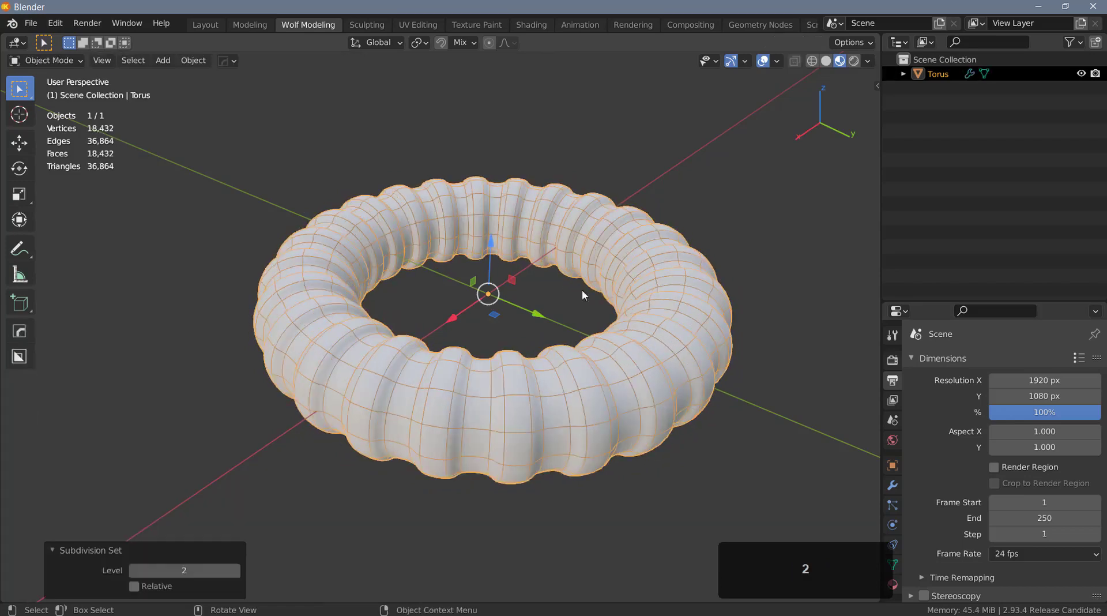
Delete the torus and add a cylinder in its place
middle_drag(568, 239, 596, 240)
key(Delete)
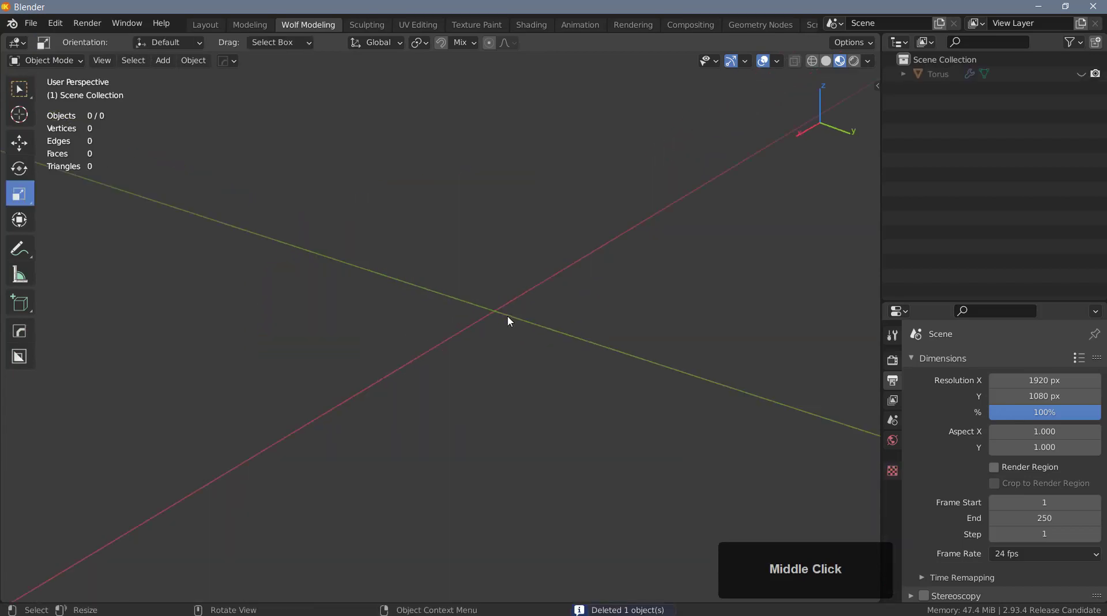
middle_drag(498, 314, 508, 319)
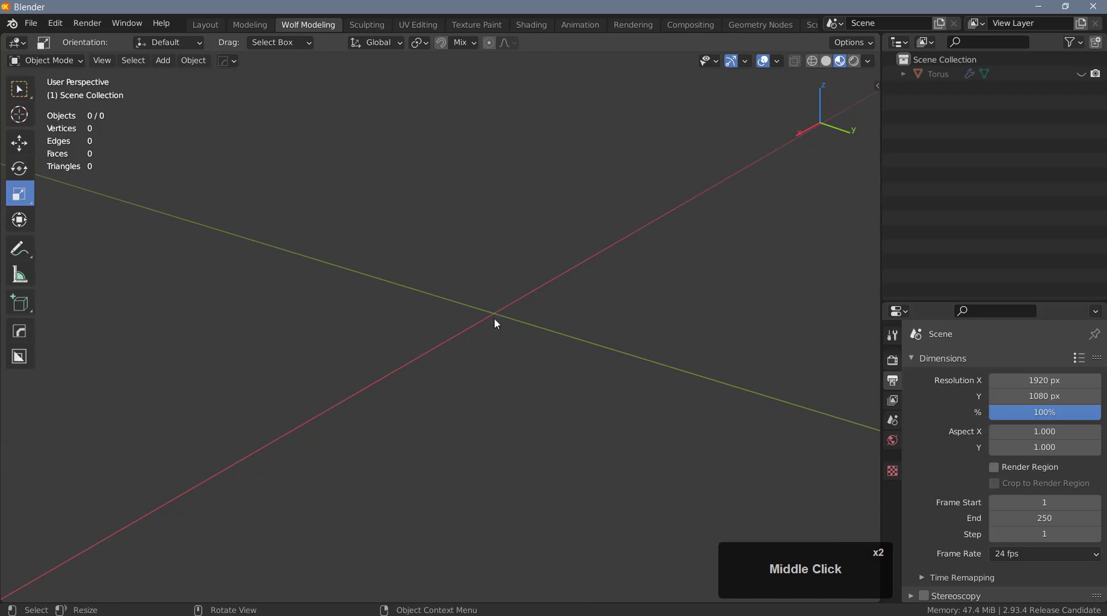
key(w)
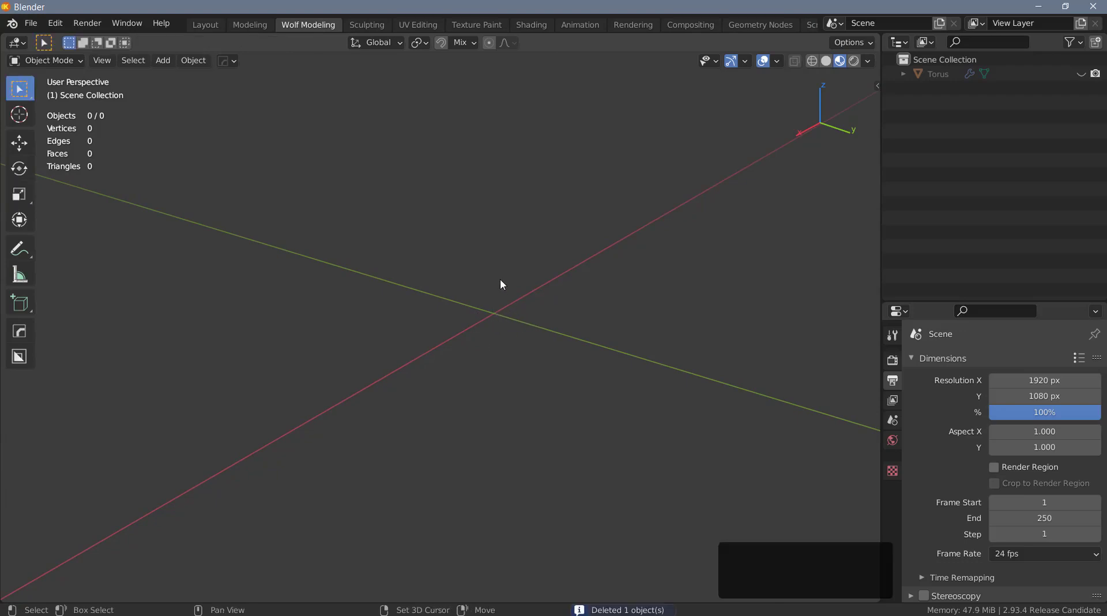
key(shift+a)
mouse_move(498, 275)
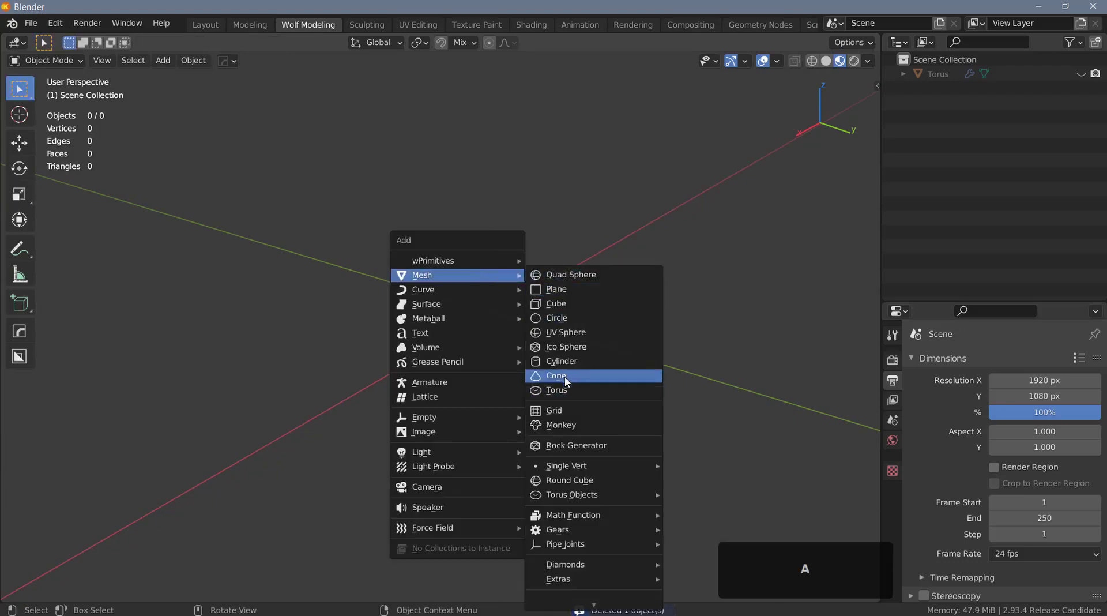
click(557, 361)
key(shift+space)
Stretch the cylinder 2.284 times along Z, shade it smooth, and enter Edit Mode from a side view
key(s)
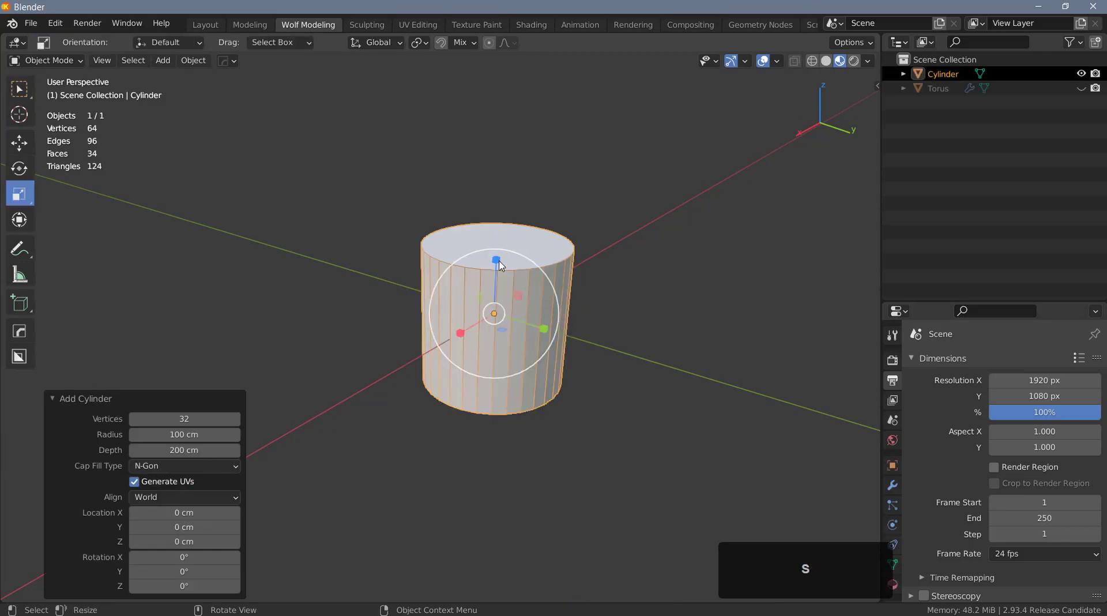
drag(499, 267, 511, 185)
right_click(538, 253)
click(539, 239)
key(F4)
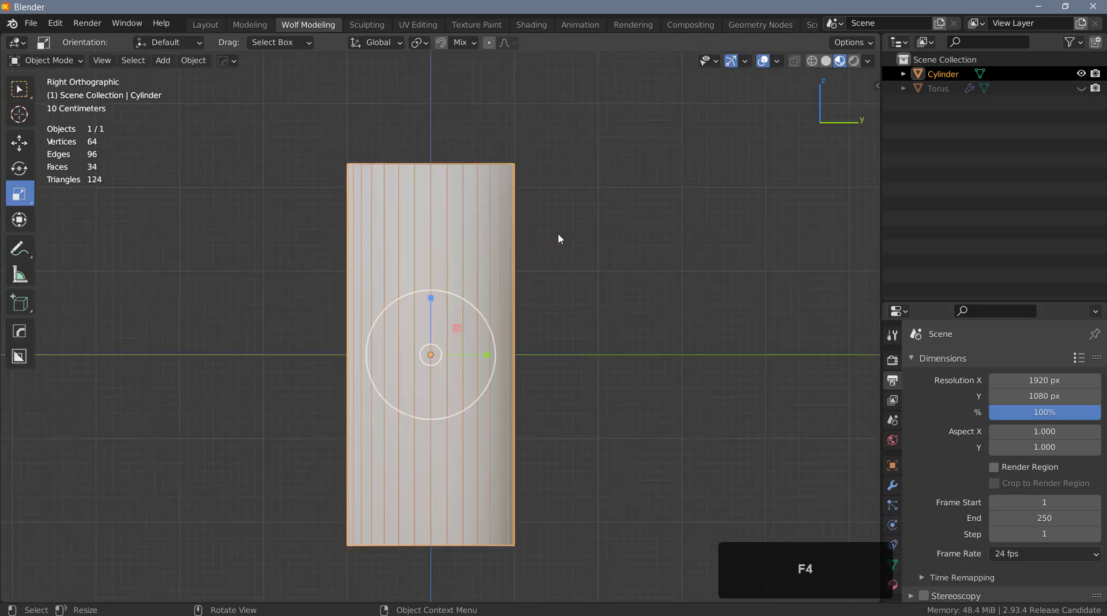
shift+middle_drag(450, 260, 525, 221)
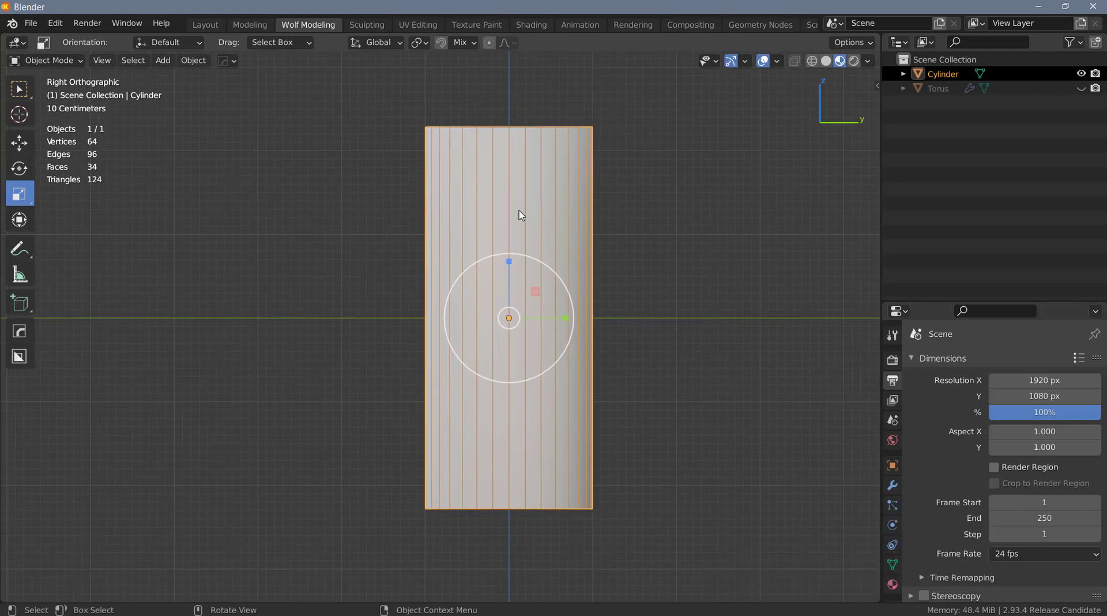
key(Tab)
Deselect all and add a loop cut at the cylinder's middle, then rotate it into a tilt
key(w)
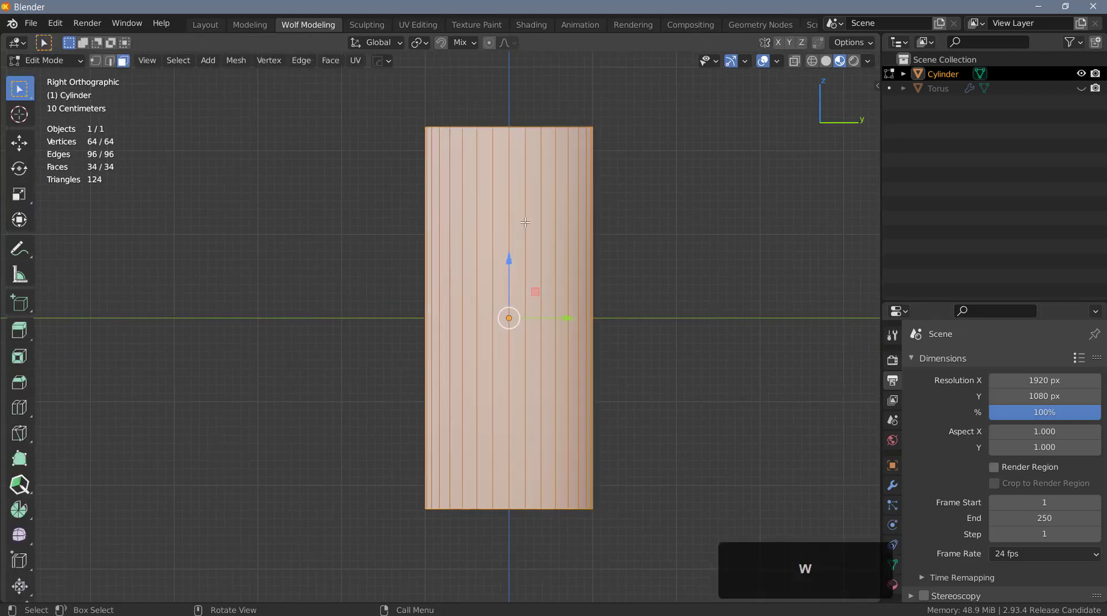
click(619, 262)
key(ctrl)
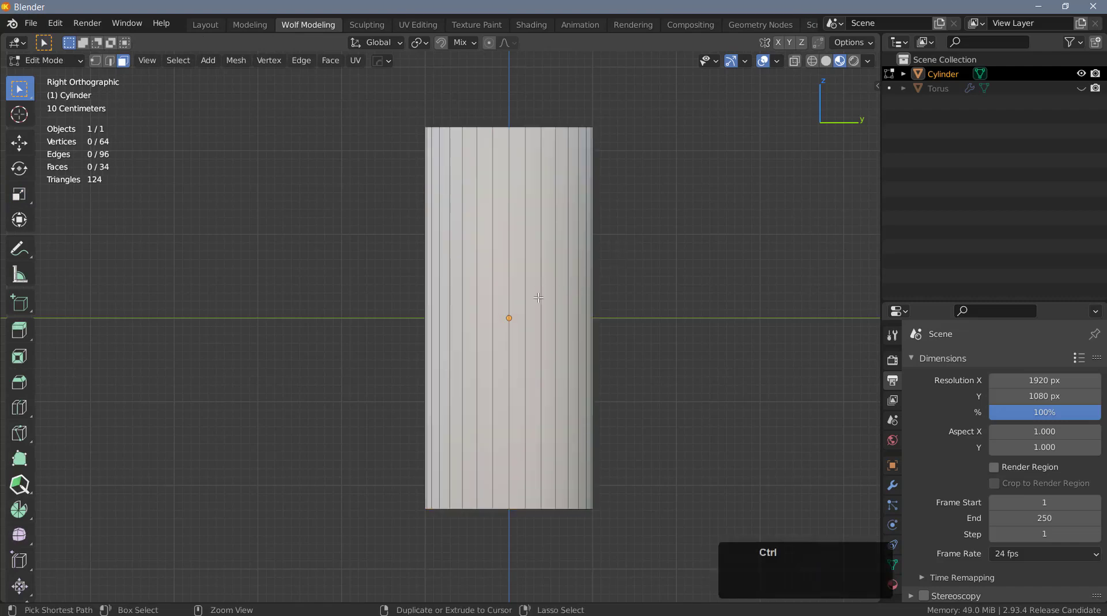
key(ctrl+r)
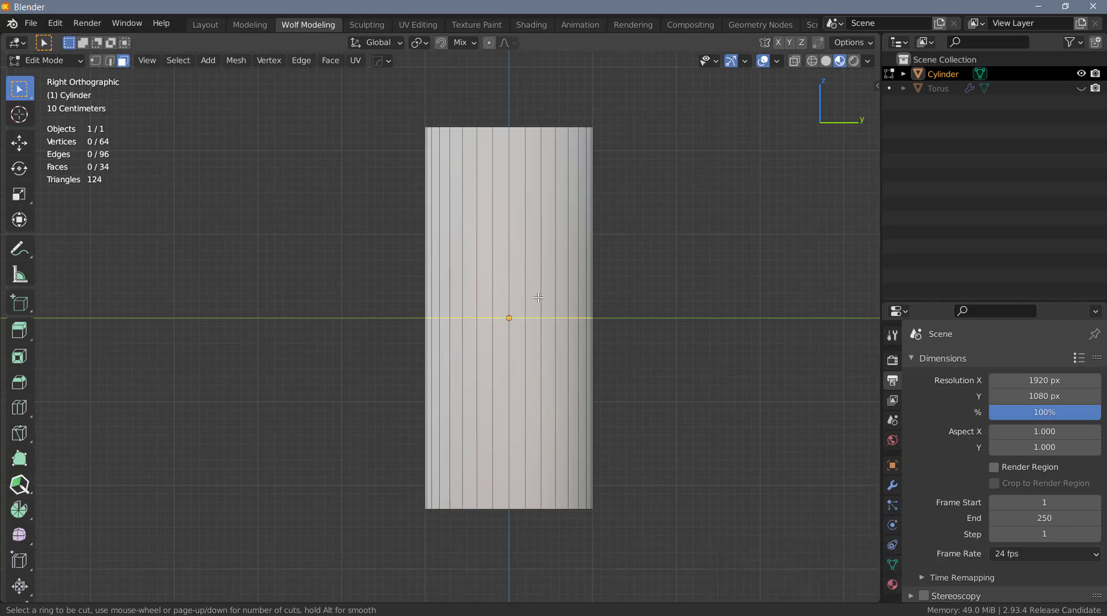
click(538, 298)
right_click(538, 297)
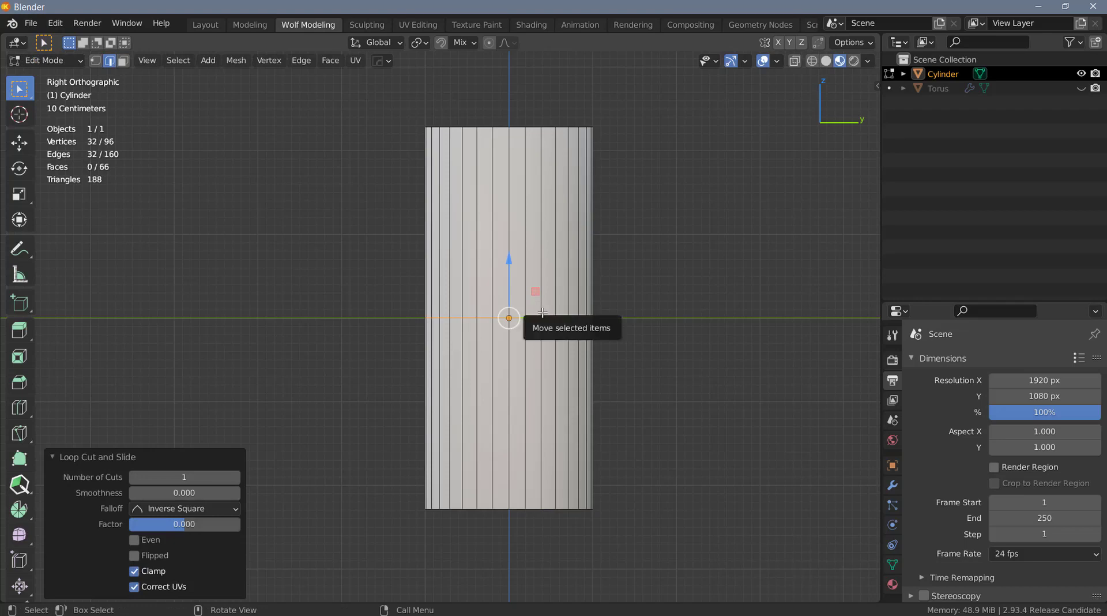
key(r)
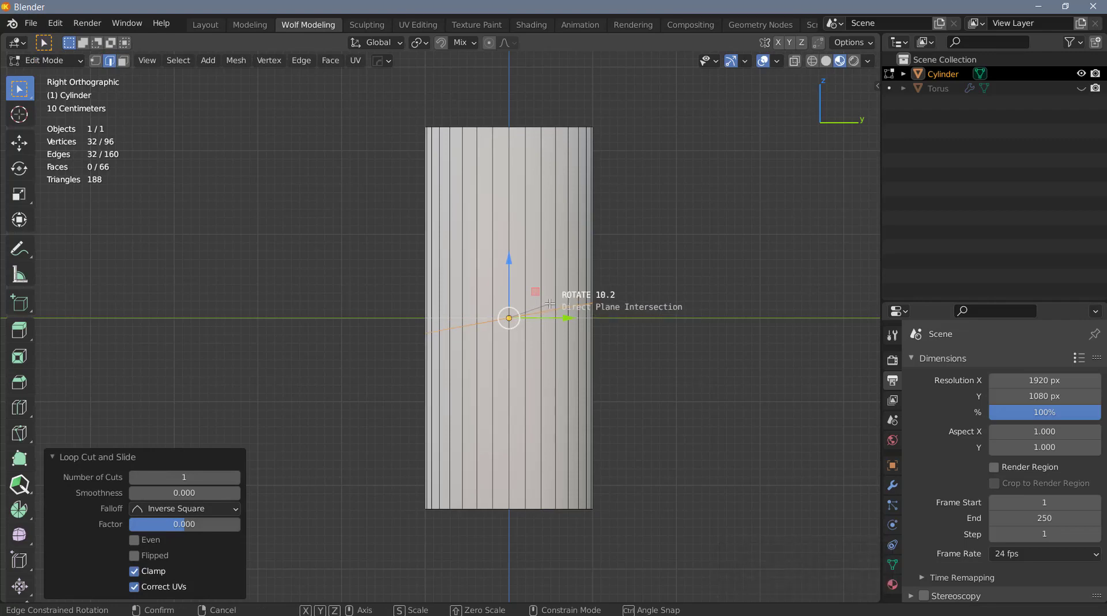
click(549, 304)
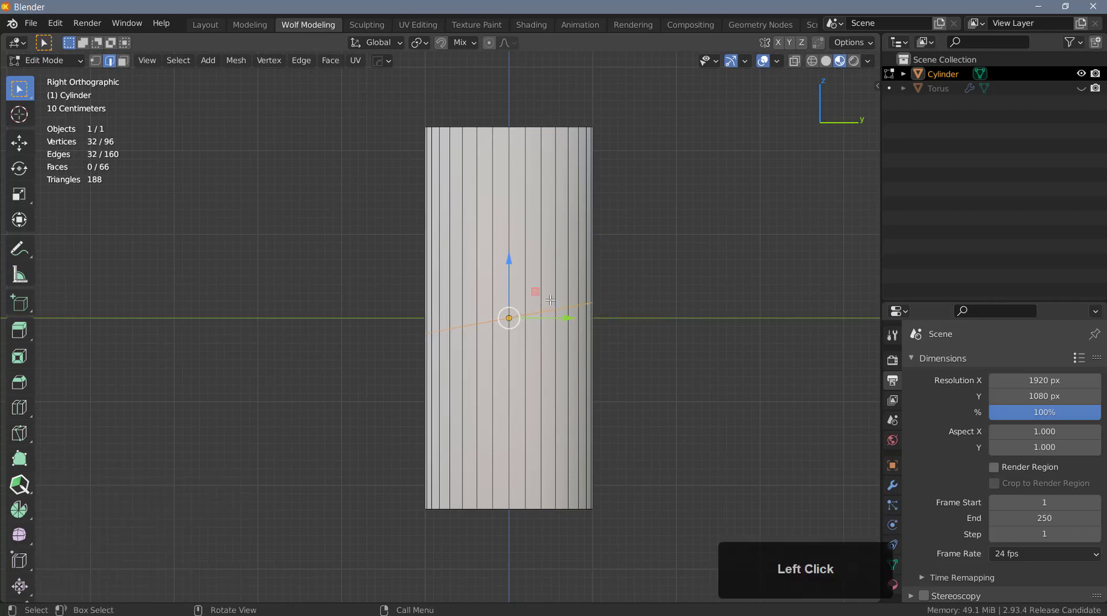
Bevel the tilted loop into a wide slanted band of 20 segments
key(ctrl)
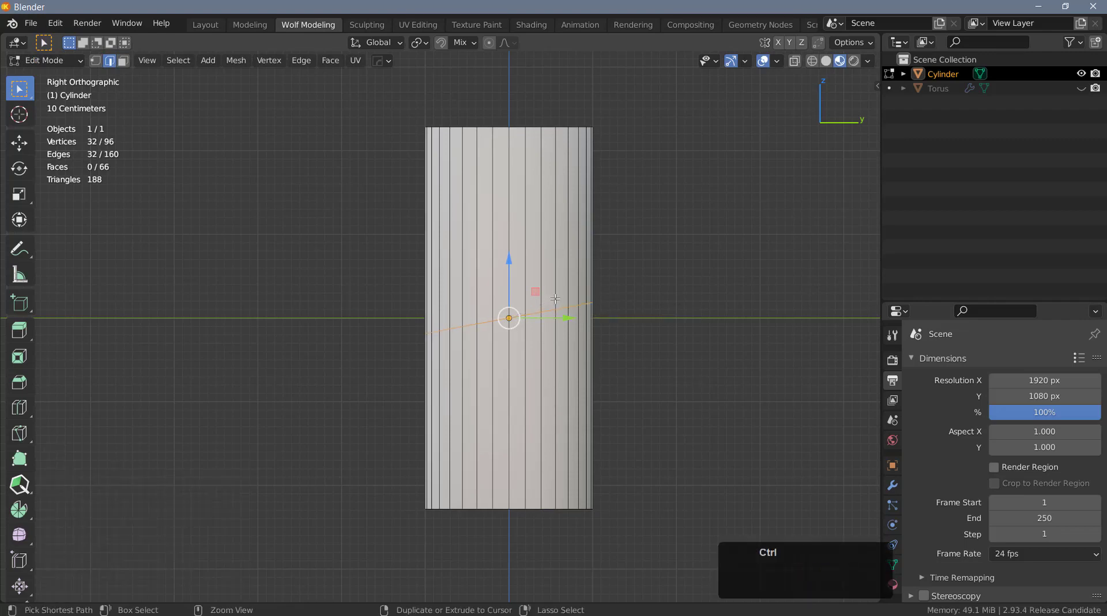
key(ctrl+b)
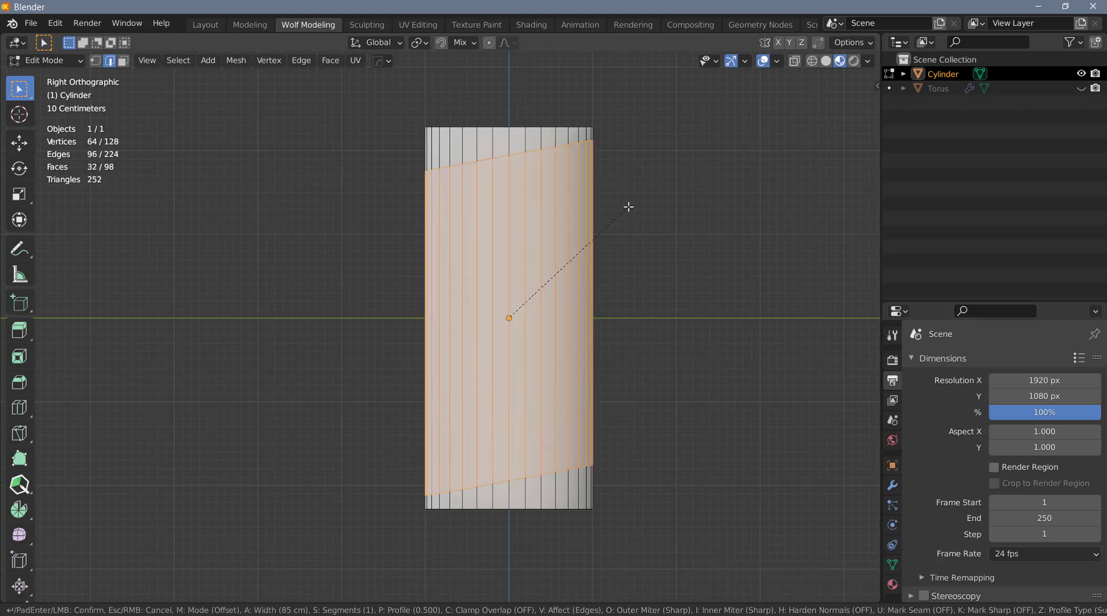
scroll(627, 206, up, 14)
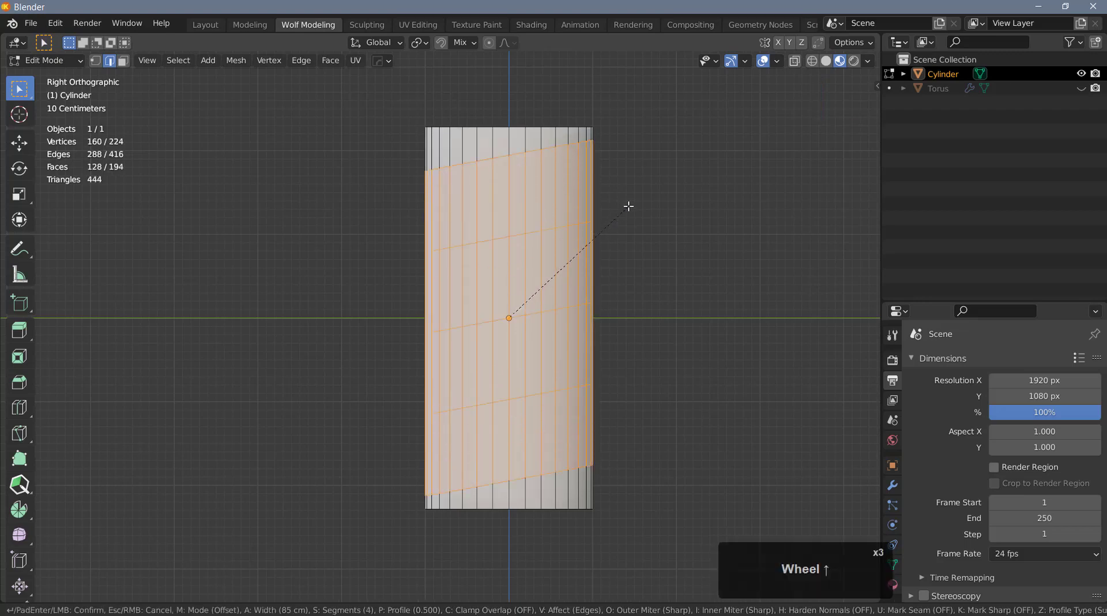
scroll(619, 206, up, 3)
scroll(620, 206, up, 2)
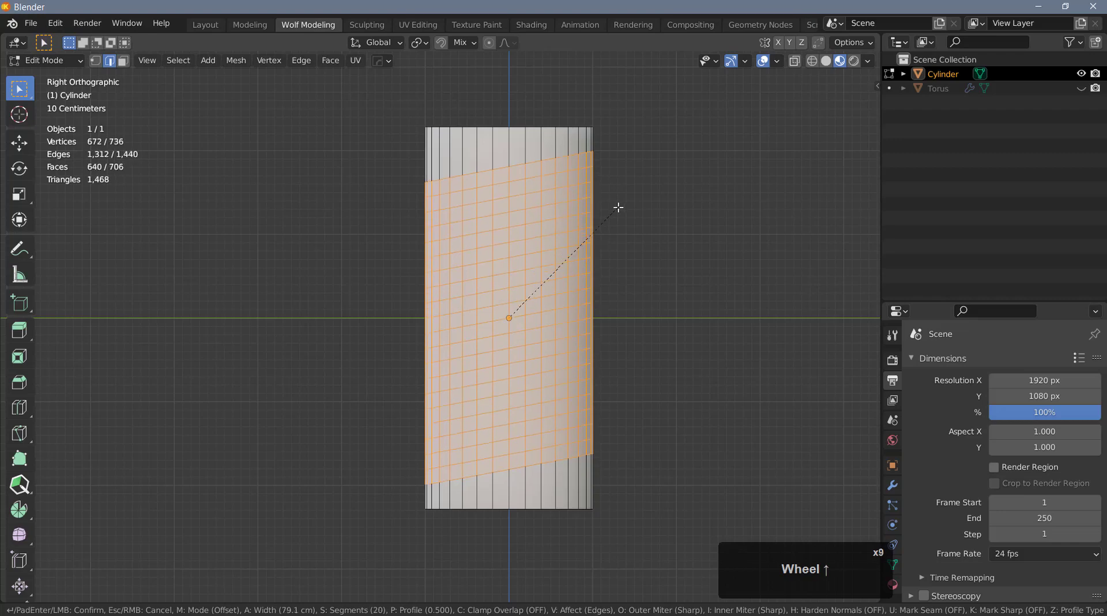
Checker-deselect a vertical edge column, add the slanted top loop, and select their edge rings
click(521, 173)
click(521, 173)
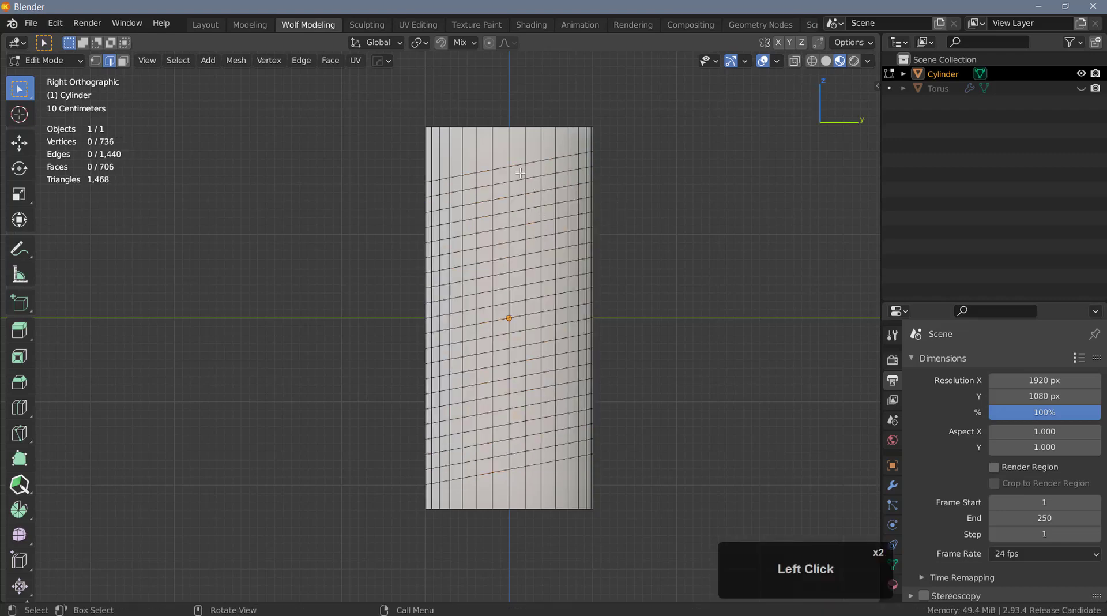
click(529, 172)
ctrl+click(529, 462)
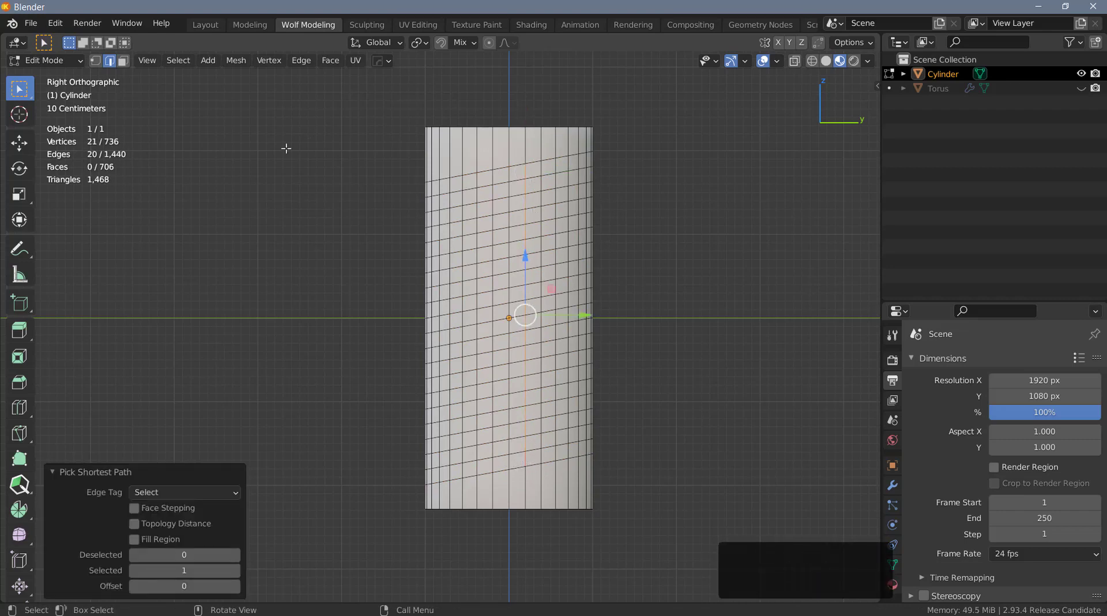
click(172, 61)
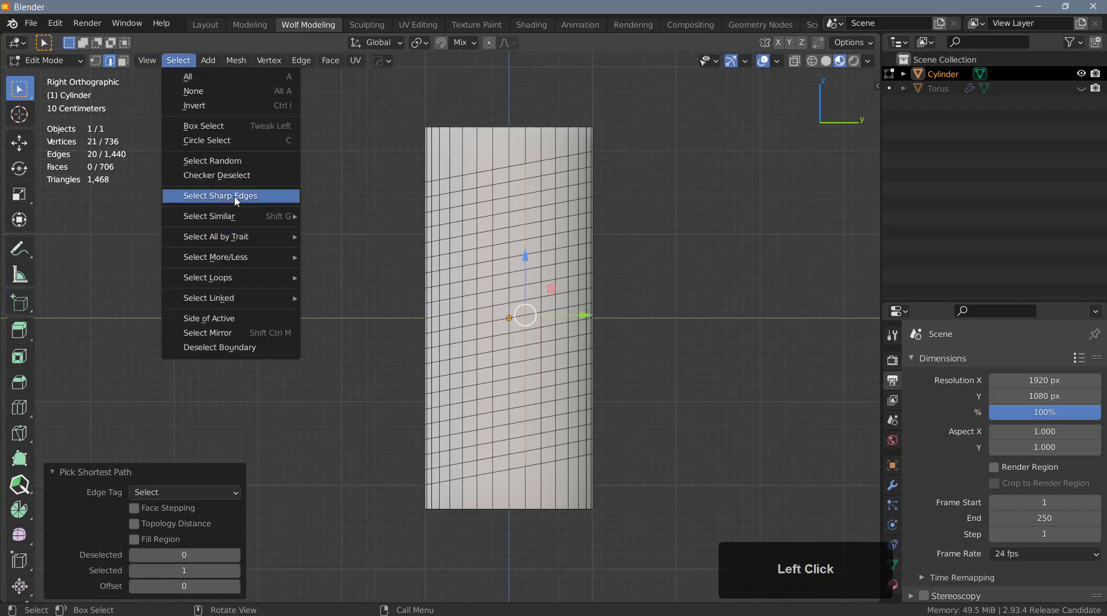
click(235, 177)
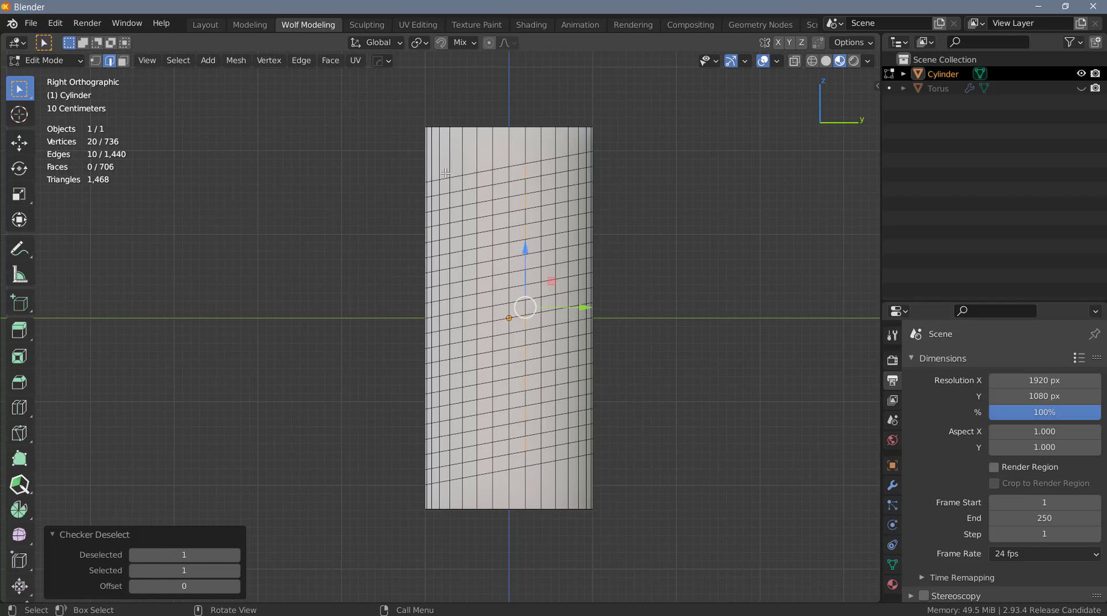
alt+shift+click(536, 162)
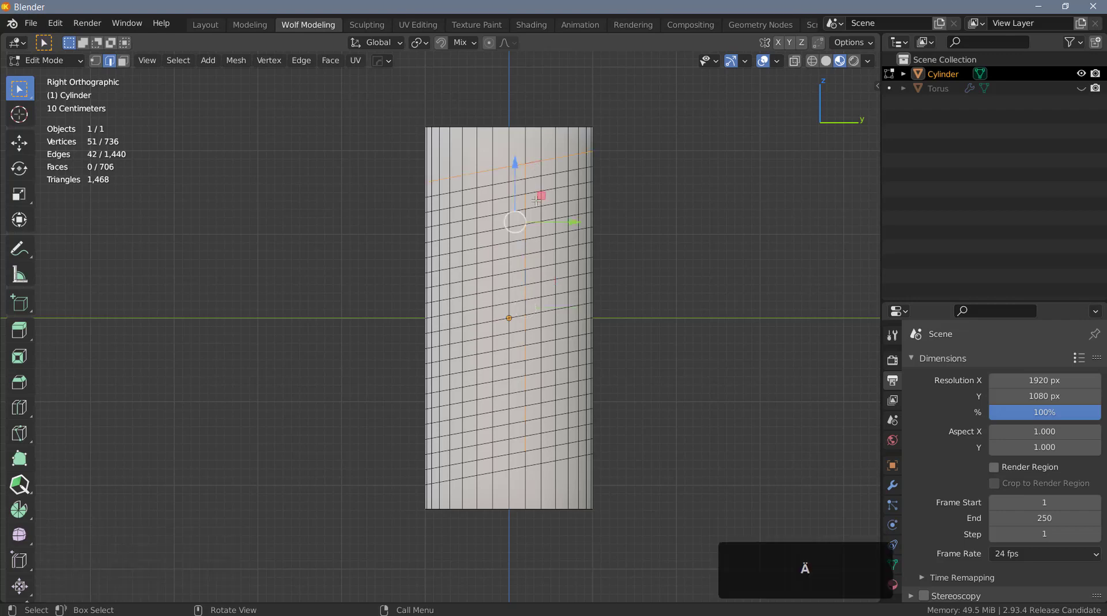
click(178, 60)
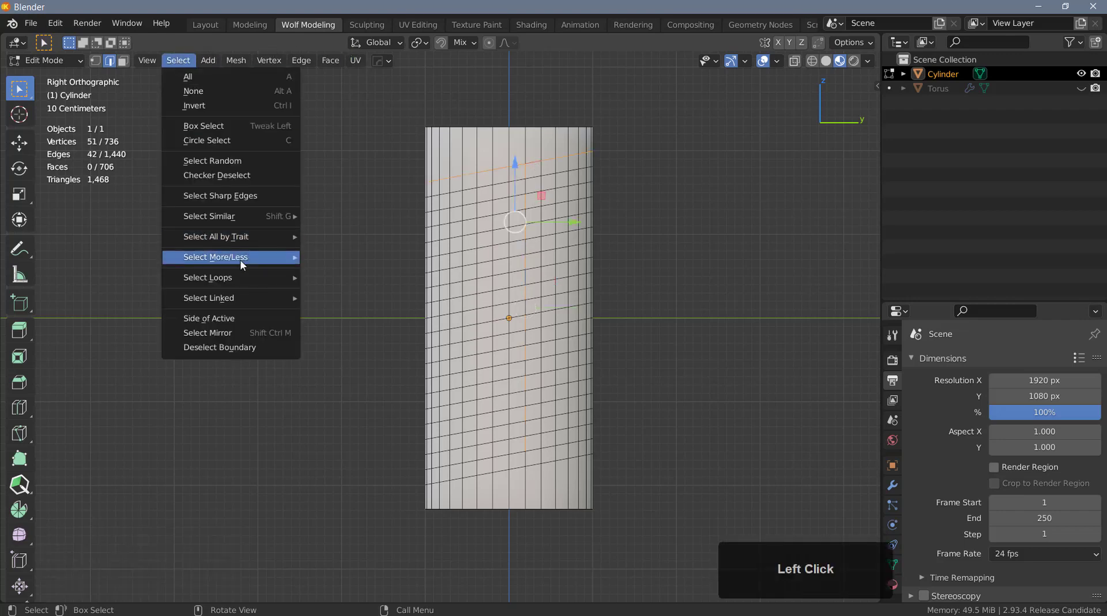
mouse_move(234, 277)
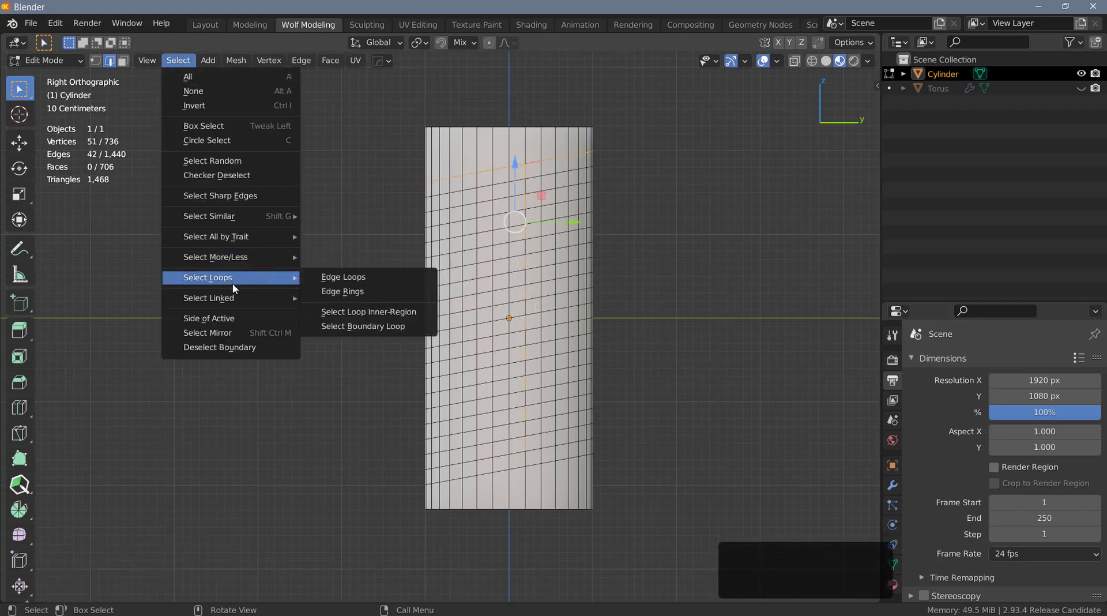
click(350, 291)
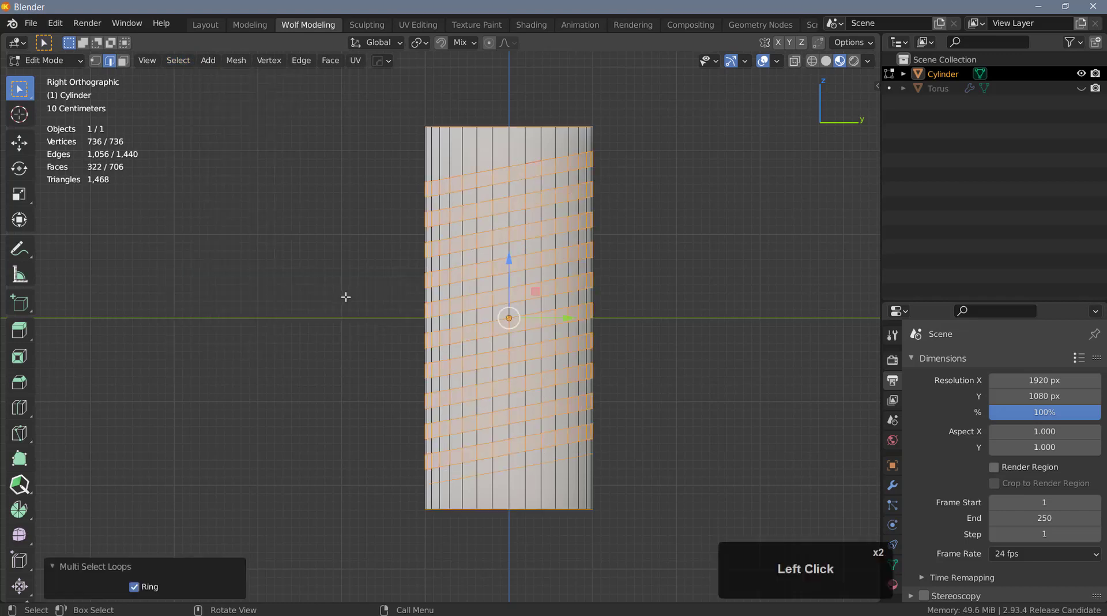
middle_drag(491, 265, 565, 288)
Cancel a trial extrusion, switch to face mode, and deselect the top and bottom cap faces
key(alt+e)
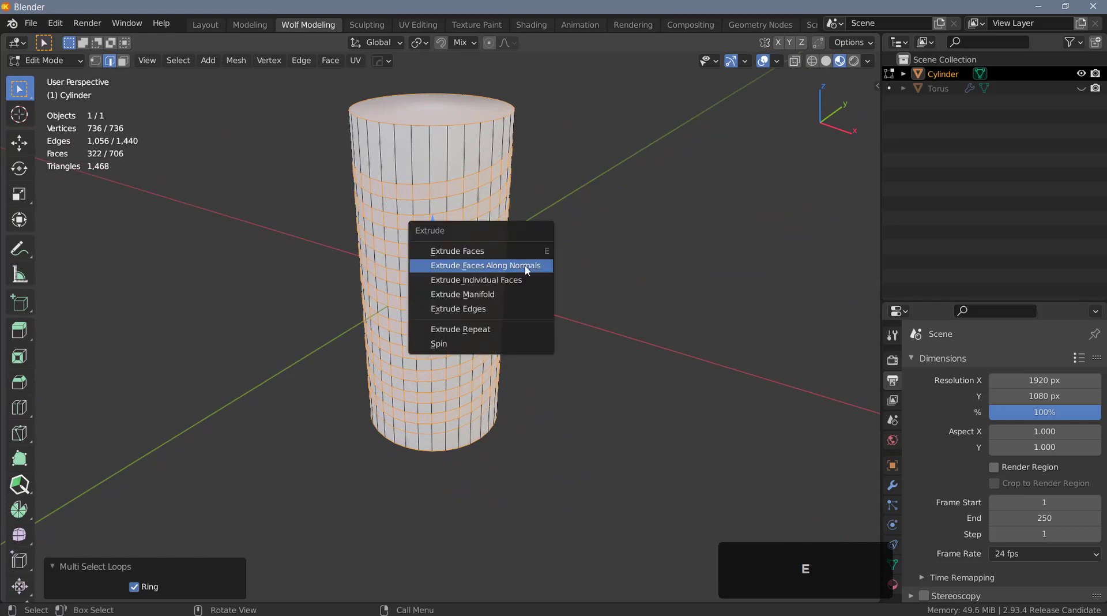
click(523, 265)
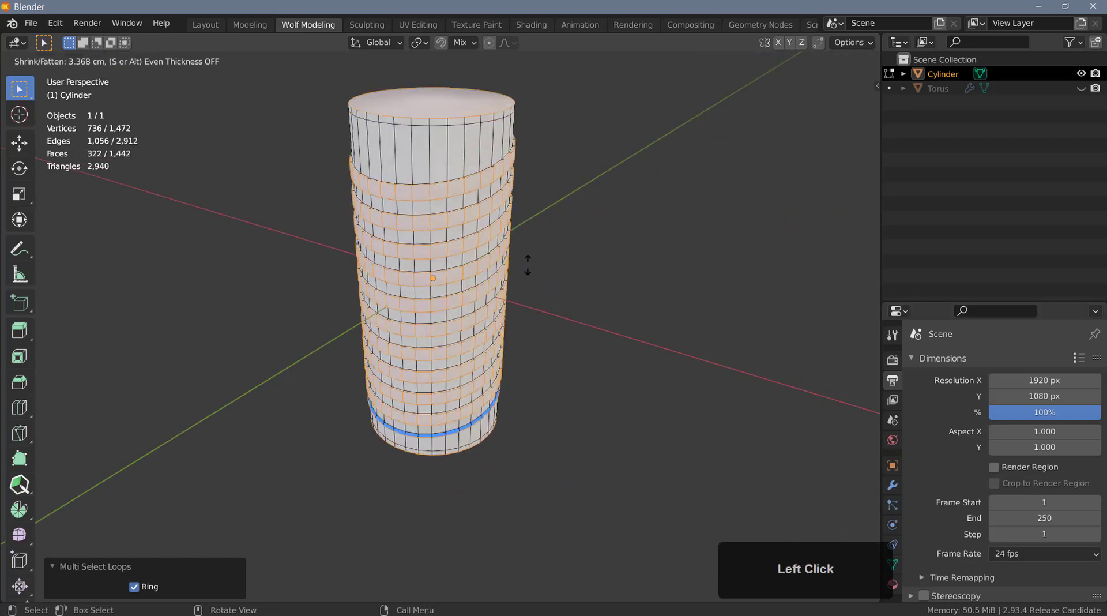
right_click(529, 258)
middle_drag(524, 257, 487, 248)
key(3)
shift+click(437, 113)
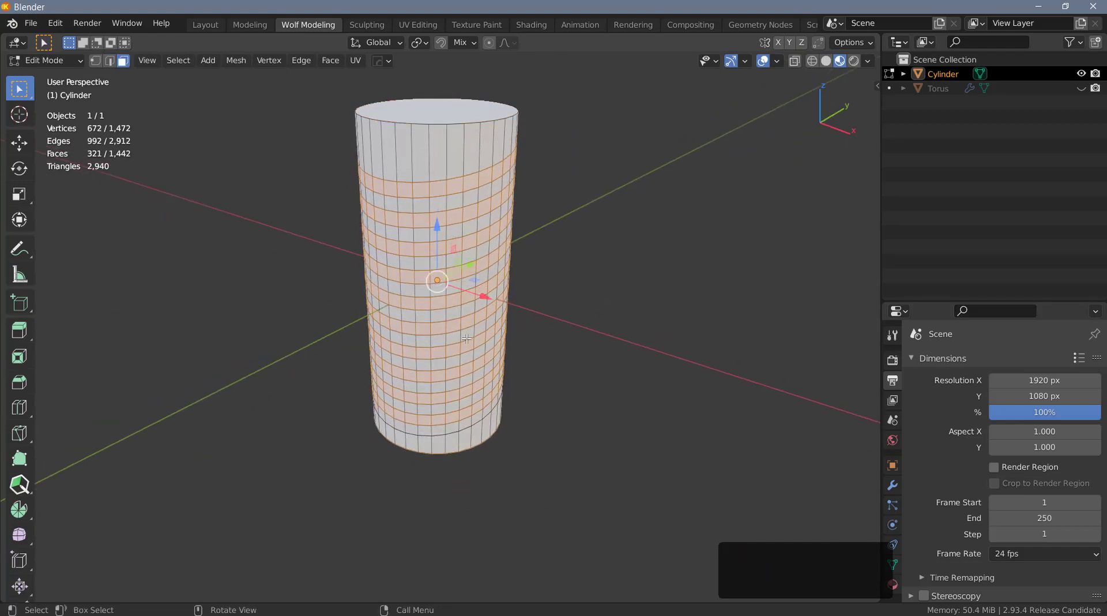
middle_drag(467, 340, 467, 496)
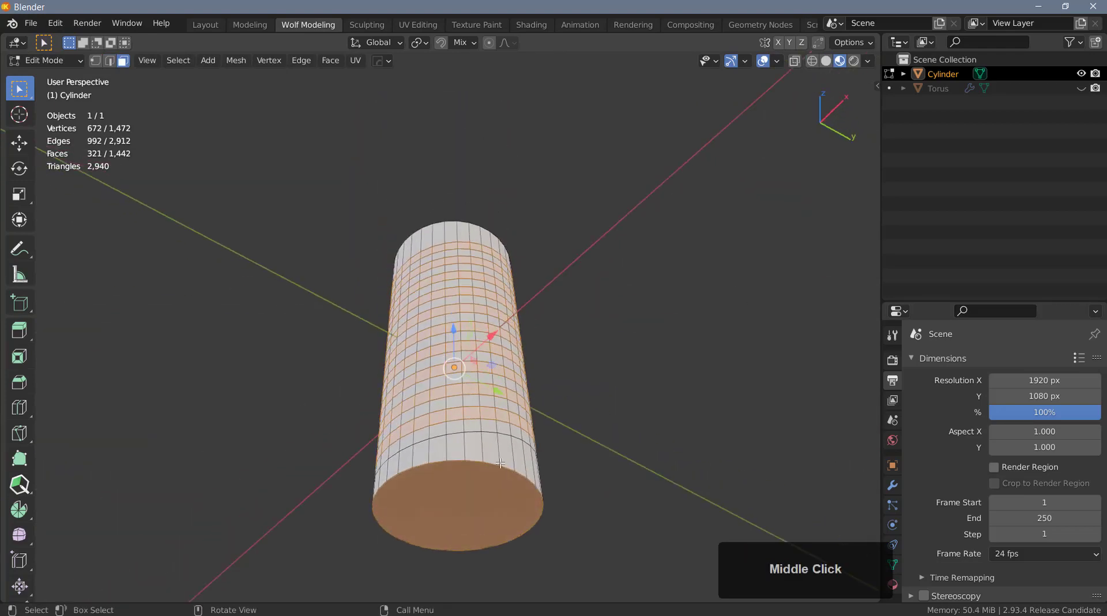
ctrl+click(465, 486)
shift+click(470, 473)
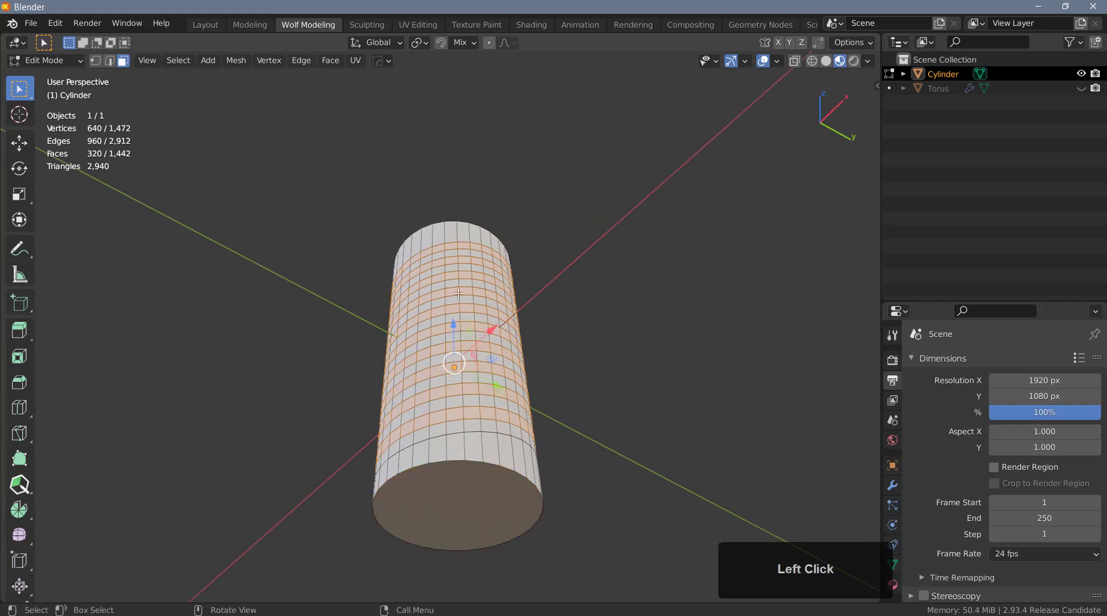
middle_drag(458, 294, 486, 314)
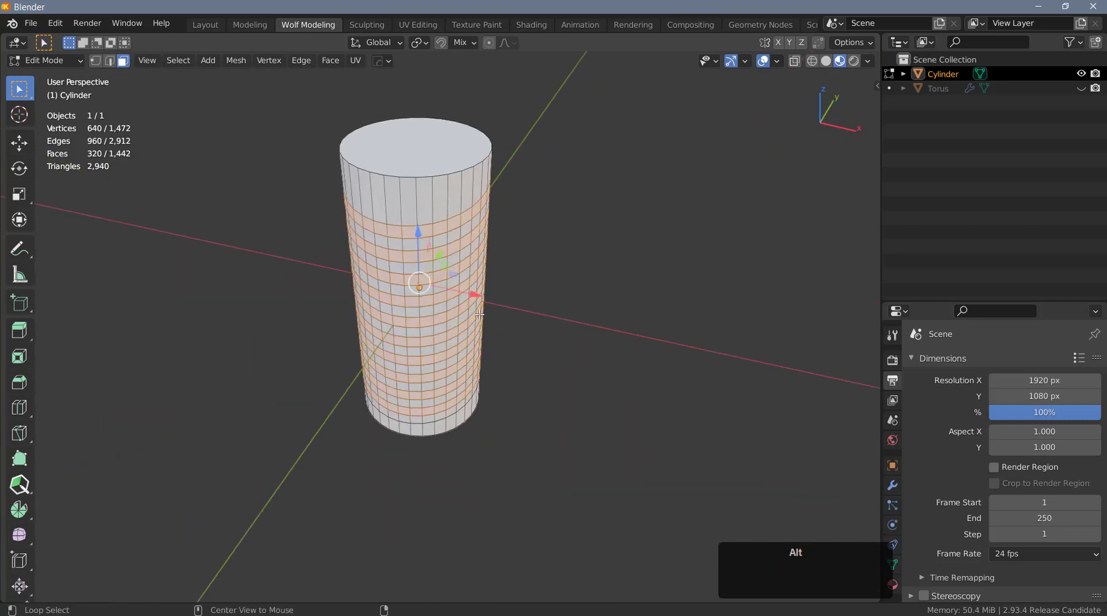
Extrude the spiral band 11.1 cm outward along its normals
key(alt+e)
click(481, 318)
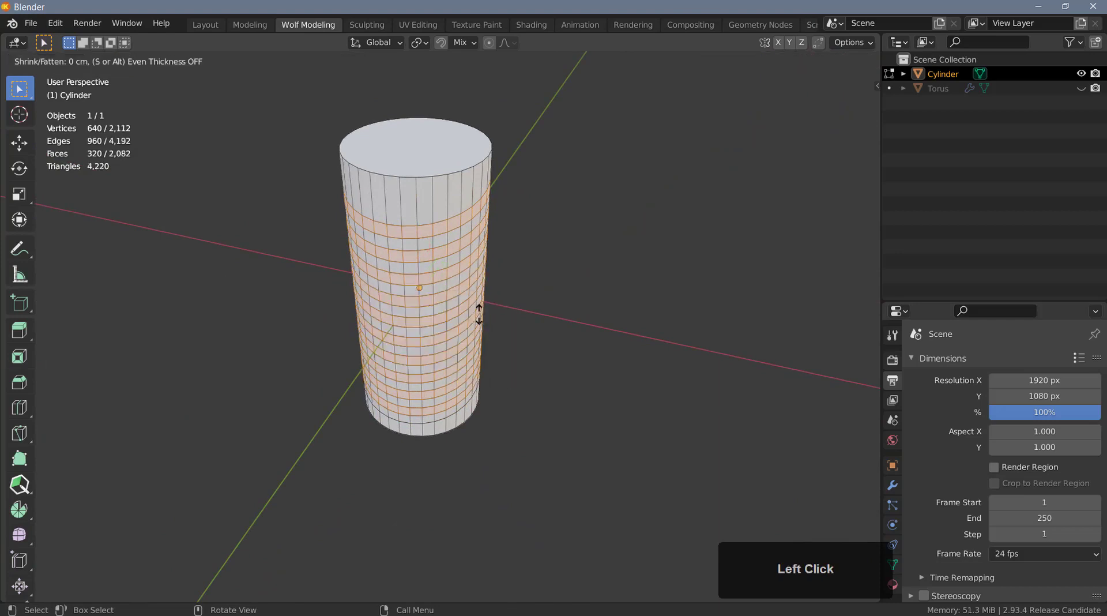
click(490, 310)
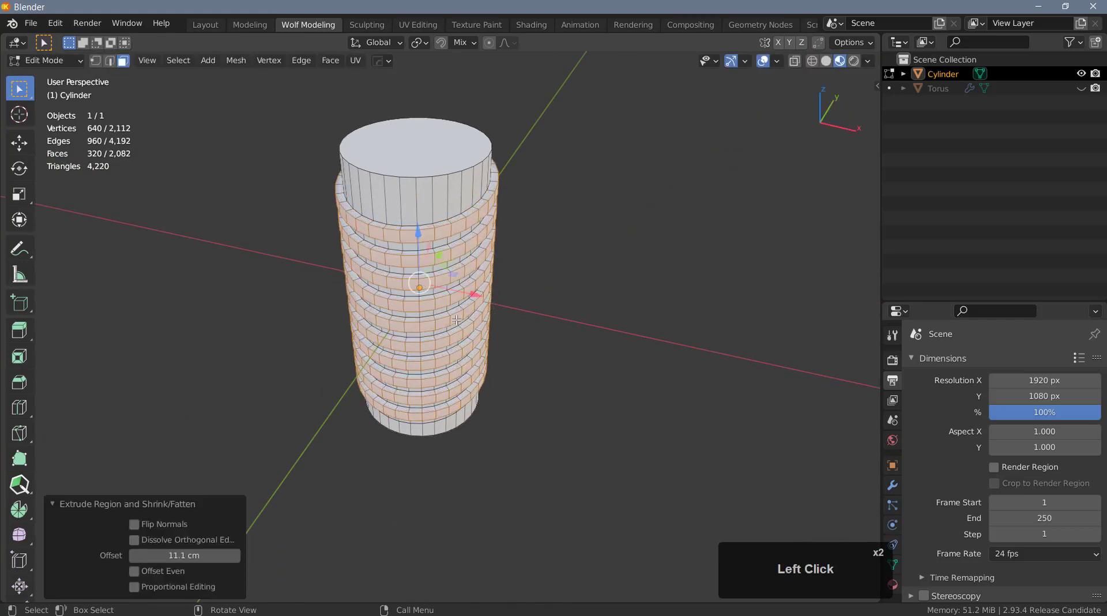
middle_drag(455, 311, 443, 308)
Select the top and bottom cap faces and delete them to open the cylinder
click(446, 163)
middle_drag(450, 402, 464, 495)
shift+click(471, 496)
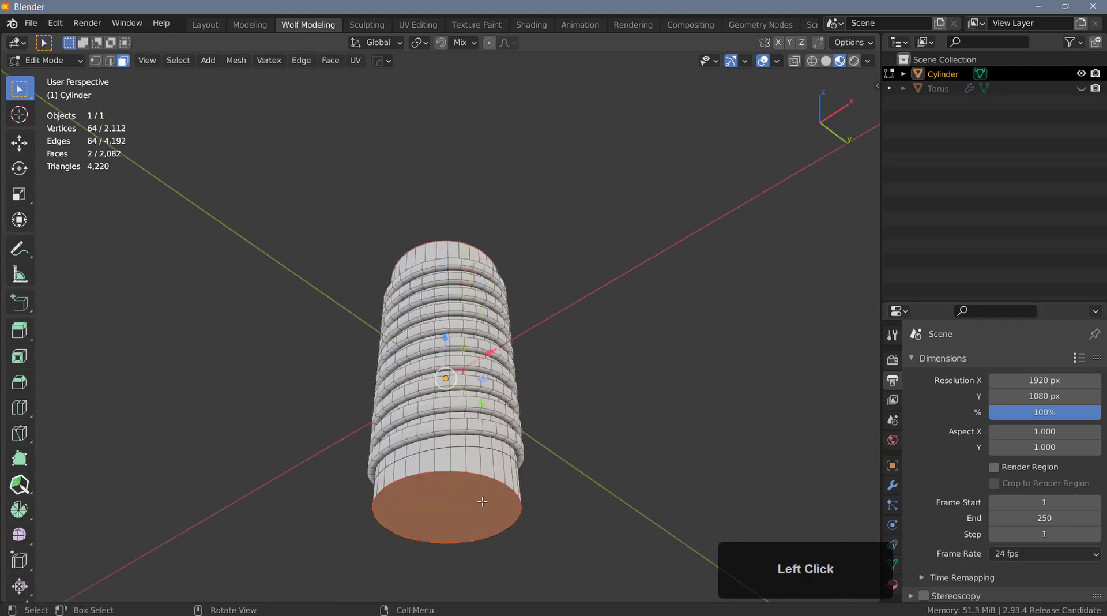
key(x)
click(434, 462)
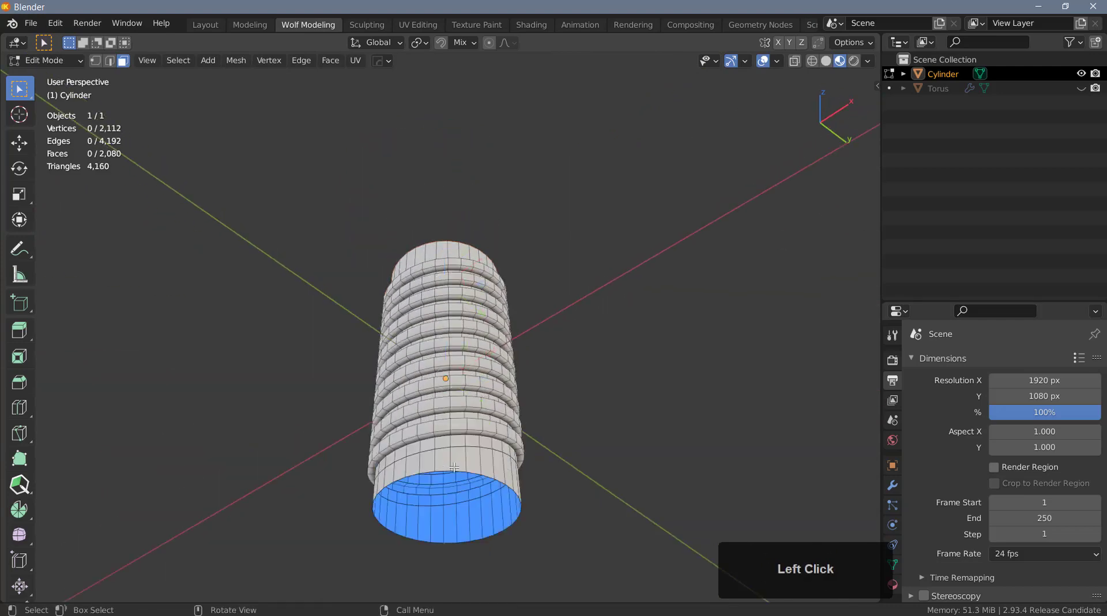
middle_drag(441, 338, 445, 470)
Add a level-2 subdivision in Object Mode and hide the wireframe overlay
key(Tab)
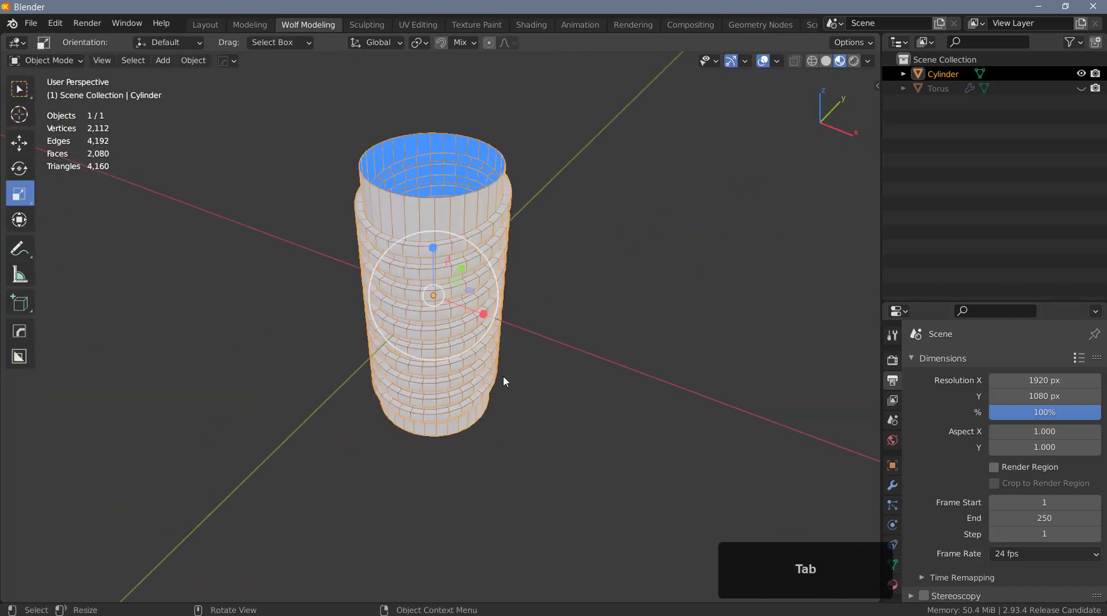
key(ctrl+2)
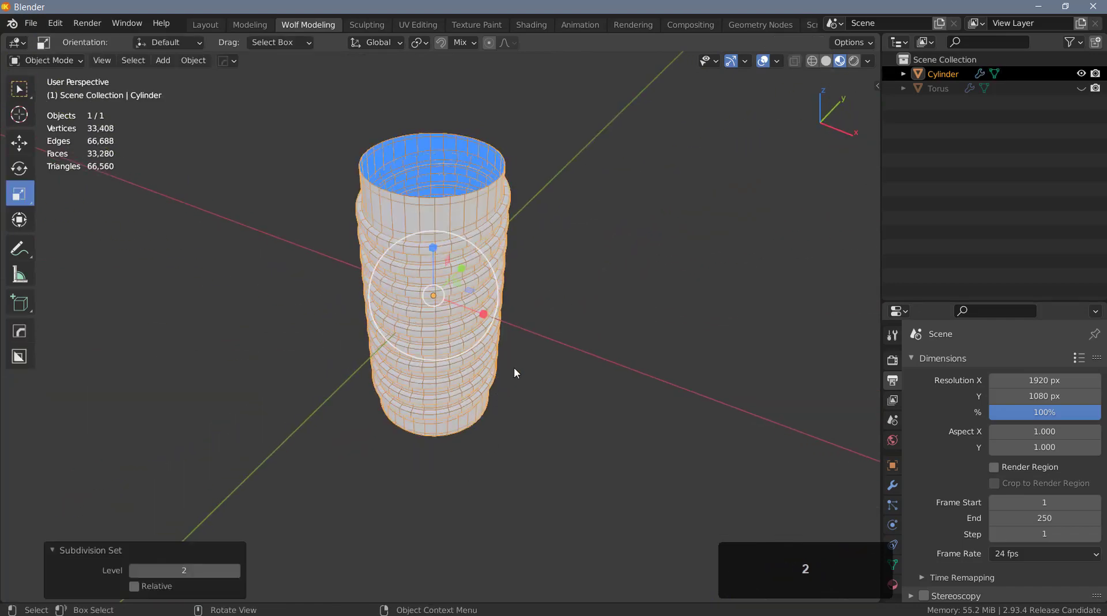
middle_drag(490, 259, 483, 194)
key(alt)
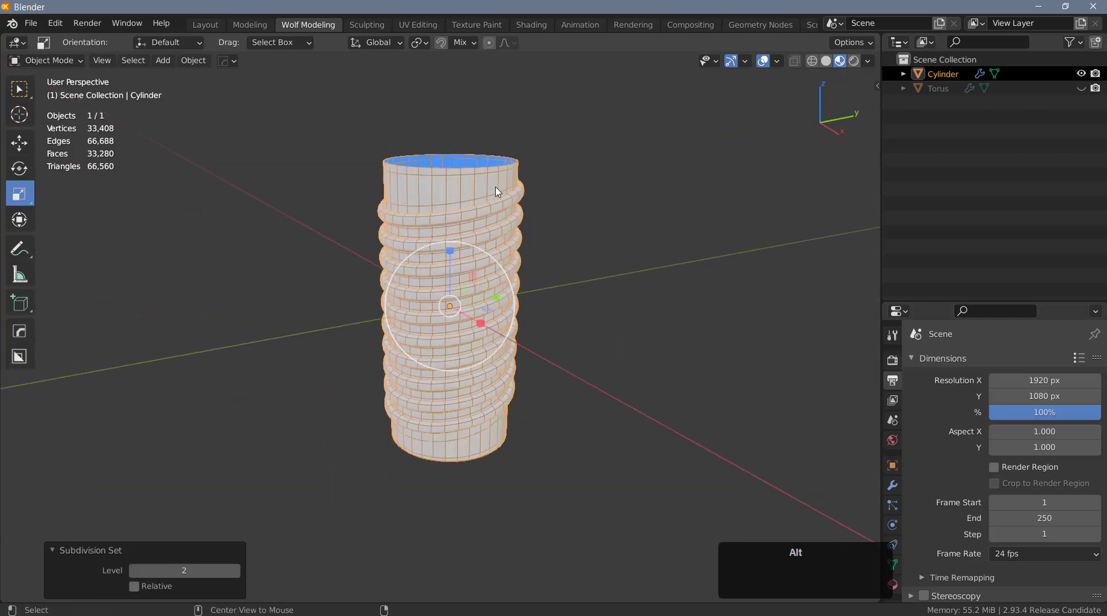
key(alt+o)
click(429, 189)
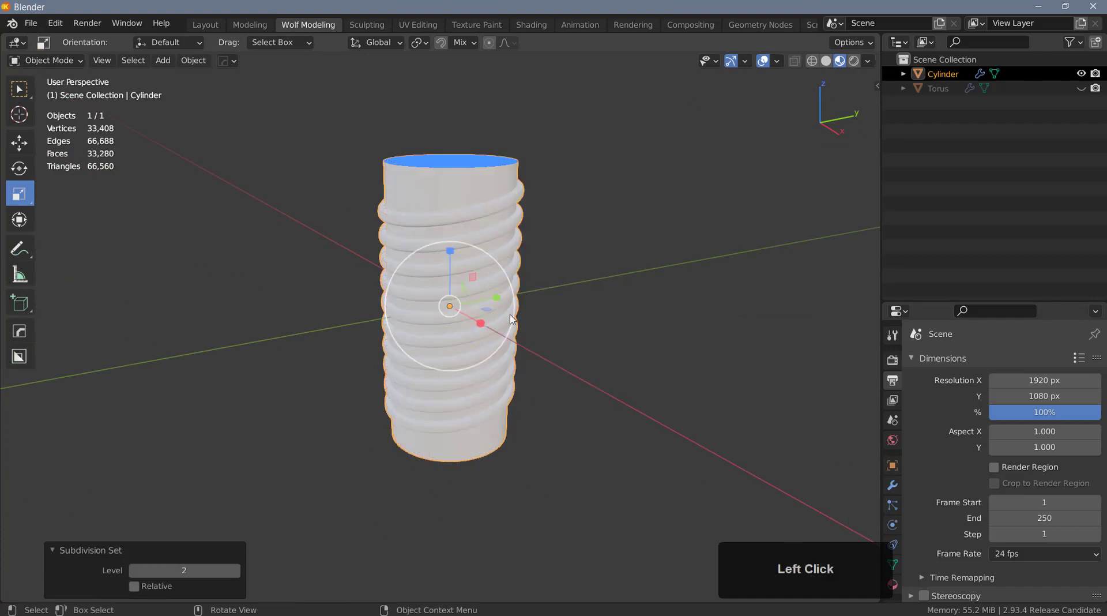
mouse_move(510, 258)
middle_down()
mouse_move(450, 225)
mouse_move(467, 242)
mouse_move(459, 193)
mouse_move(499, 249)
middle_up()
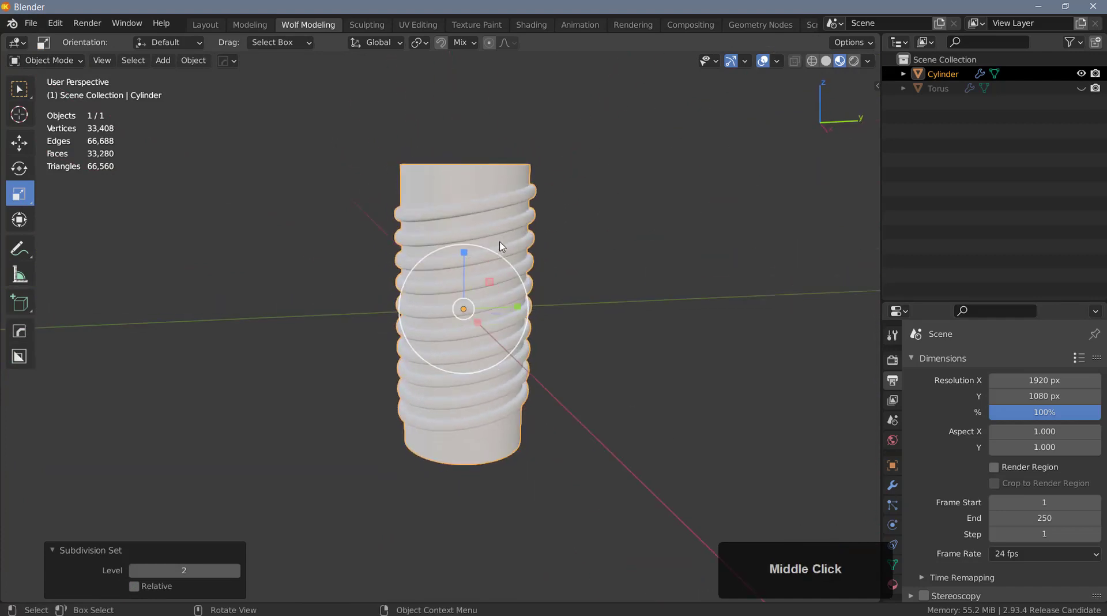